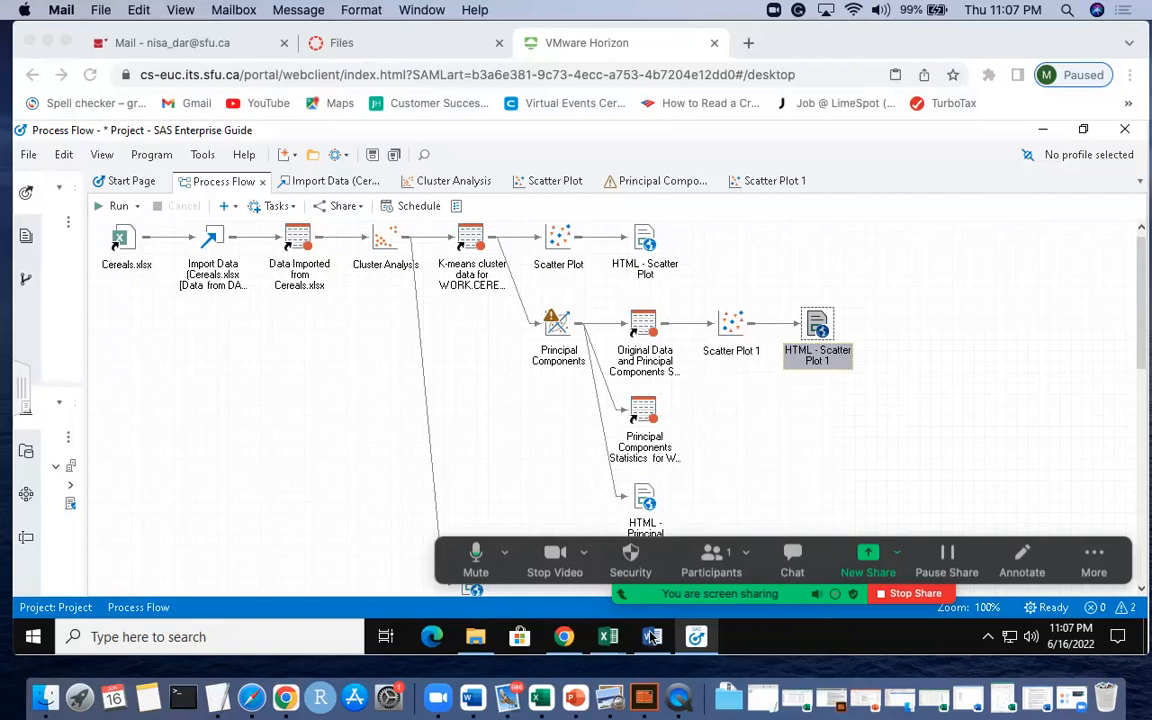
# Step: Switch to Excel to view the Data from DASL sheet of the Cereals workbook, and check the course's Files page for the dataset archive
pyautogui.click(651, 636)
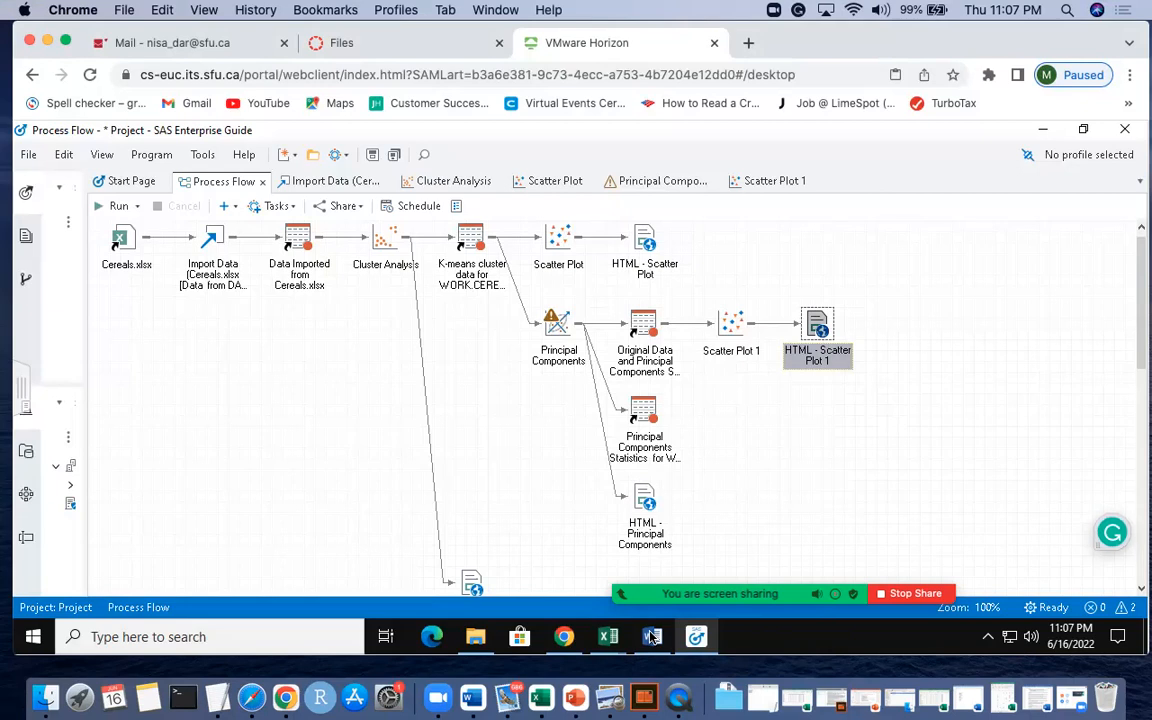
pyautogui.moveTo(652, 637)
pyautogui.moveTo(606, 637)
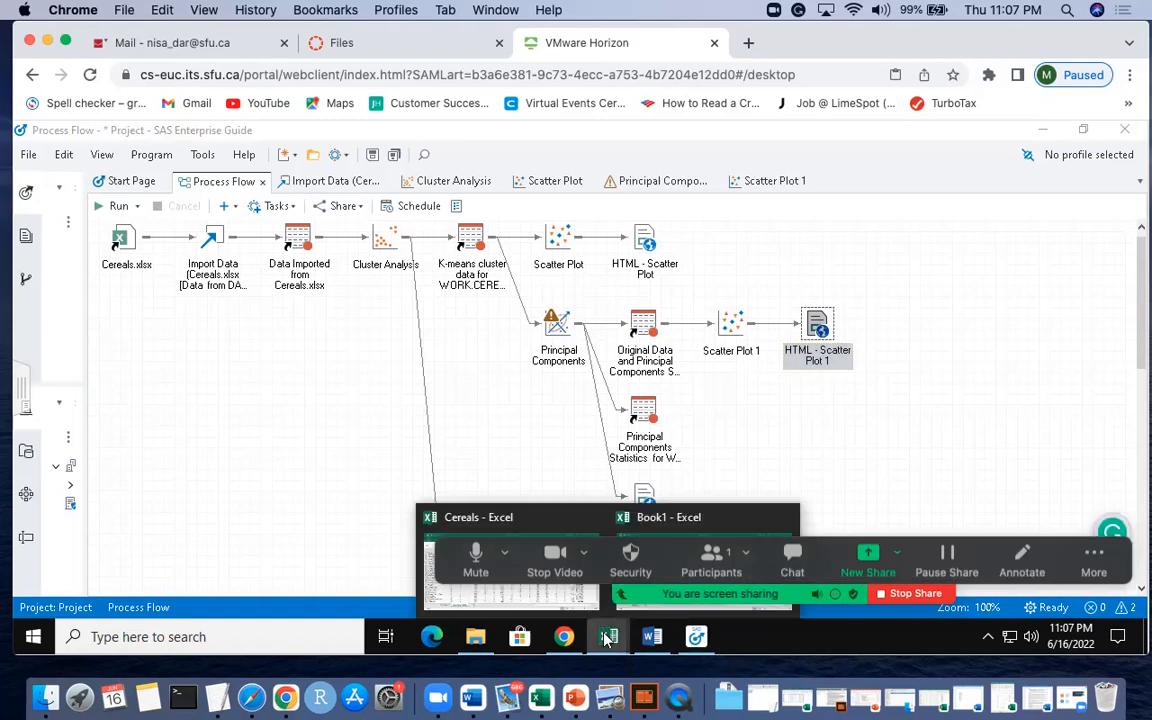
pyautogui.click(575, 601)
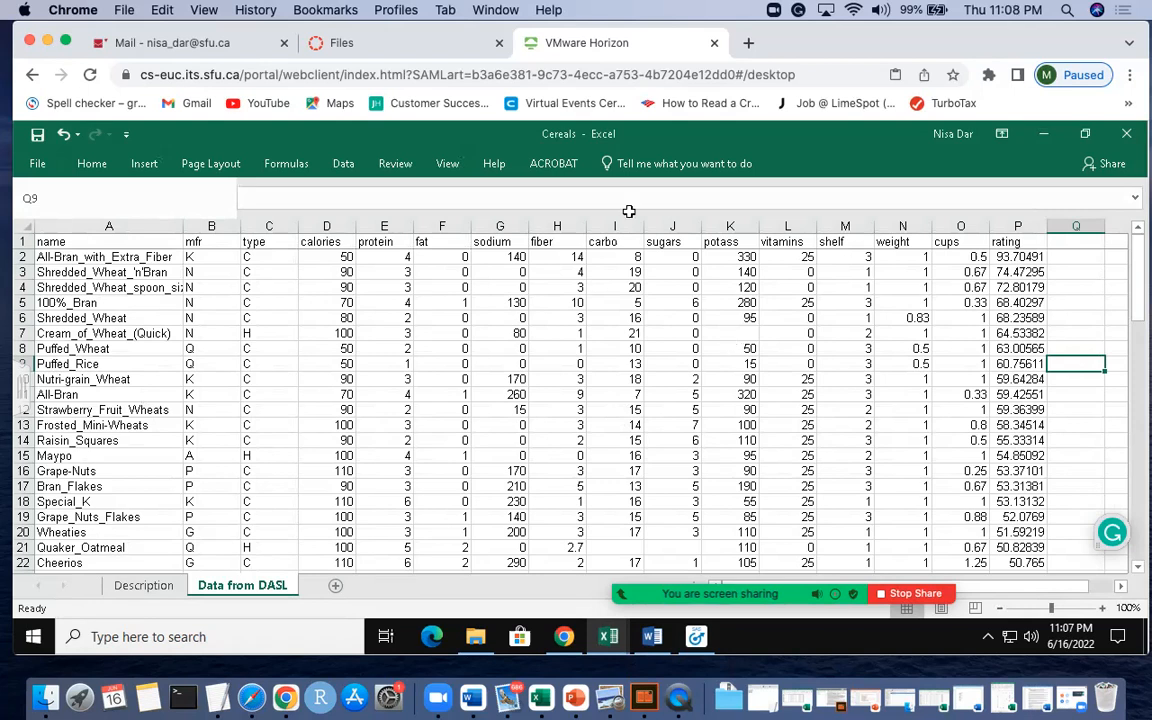
pyautogui.click(396, 44)
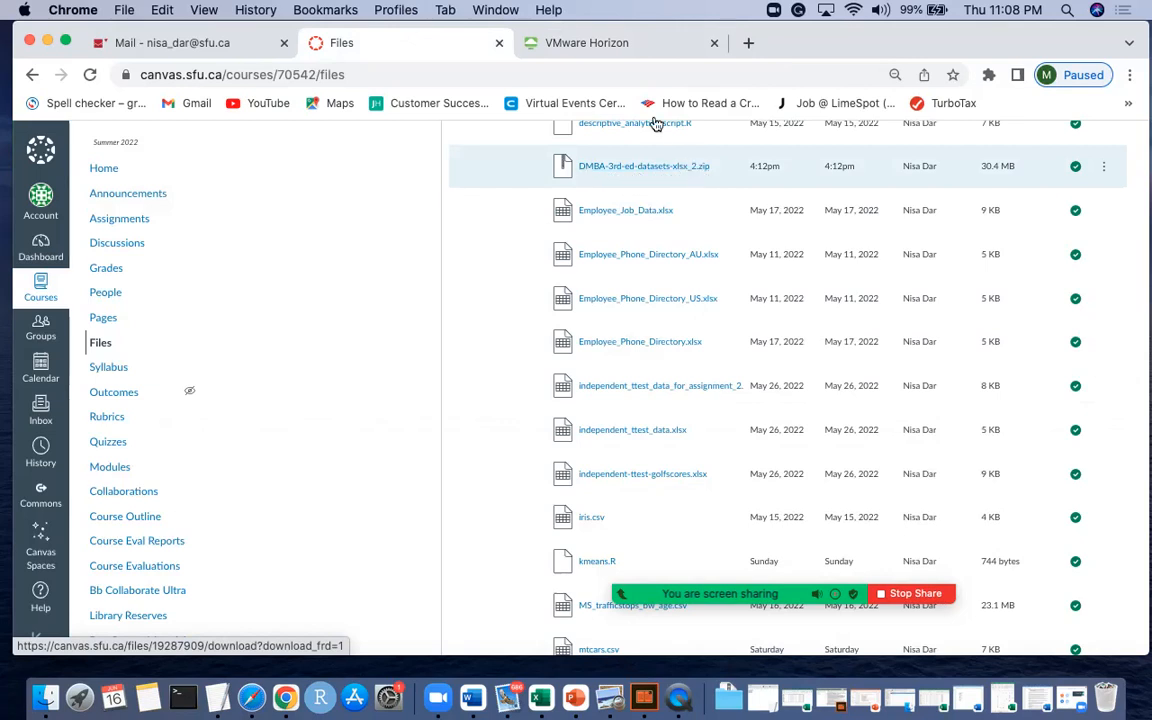
pyautogui.click(618, 45)
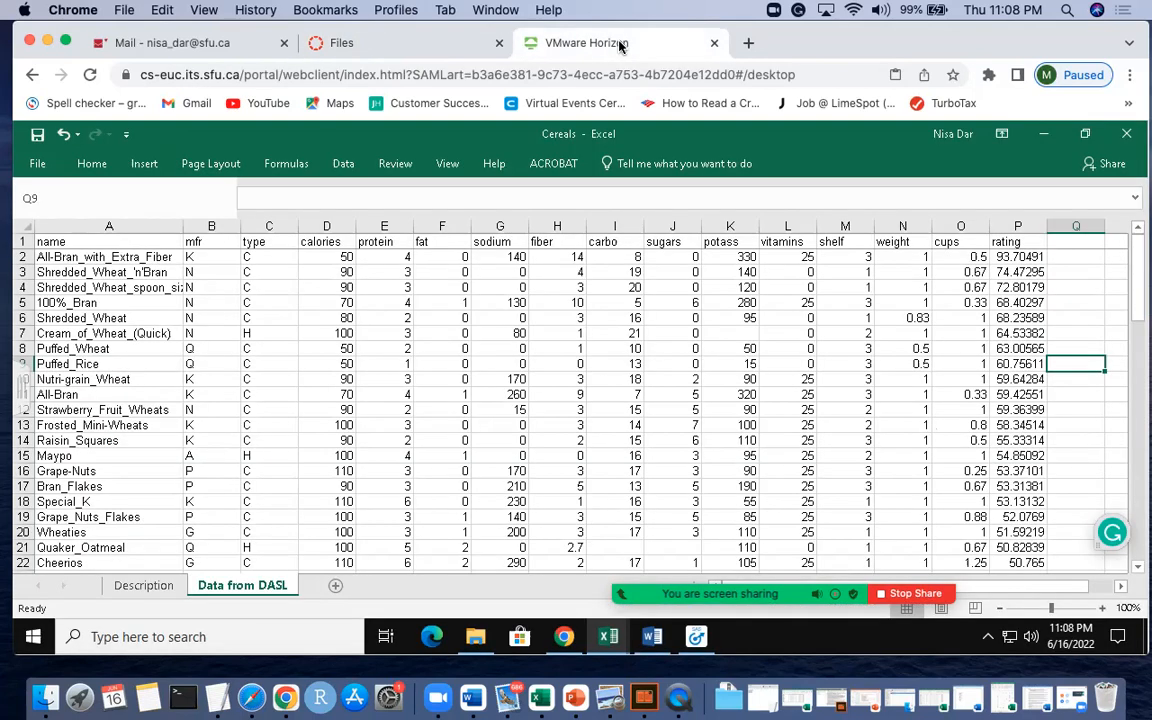
# Step: Switch to SAS Enterprise Guide and look up its entry in the SAS folder of the installed programs
pyautogui.click(697, 636)
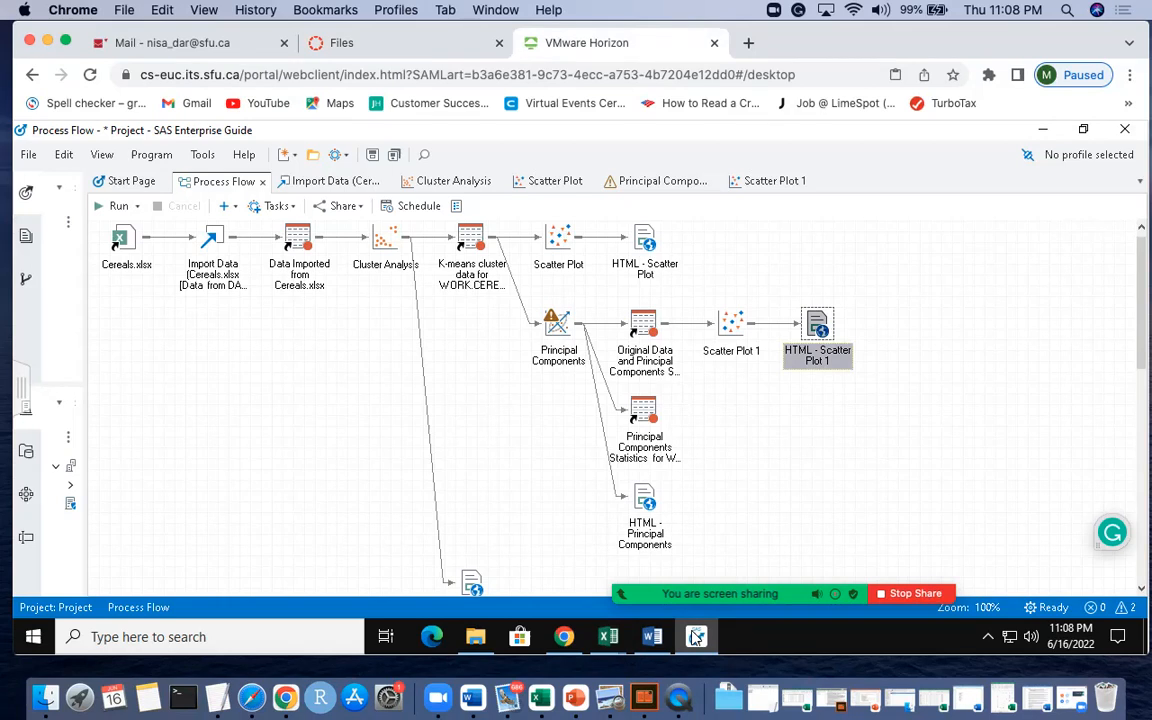
pyautogui.click(33, 638)
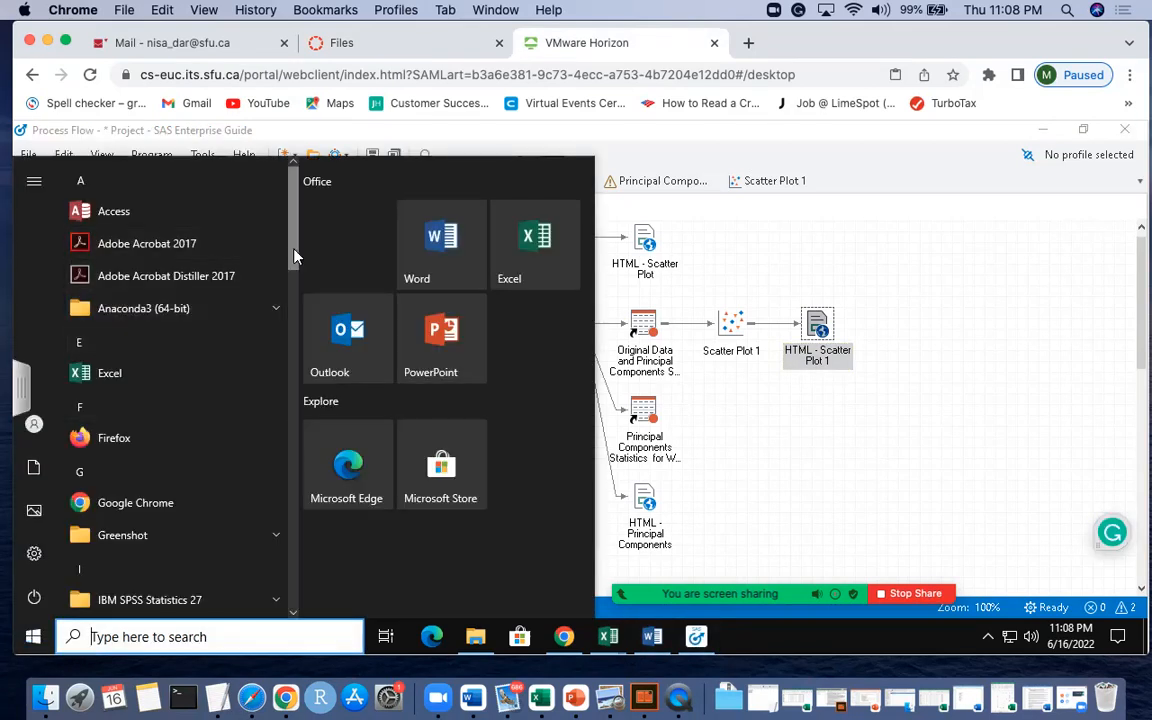
pyautogui.moveTo(294, 257); pyautogui.dragTo(330, 497)
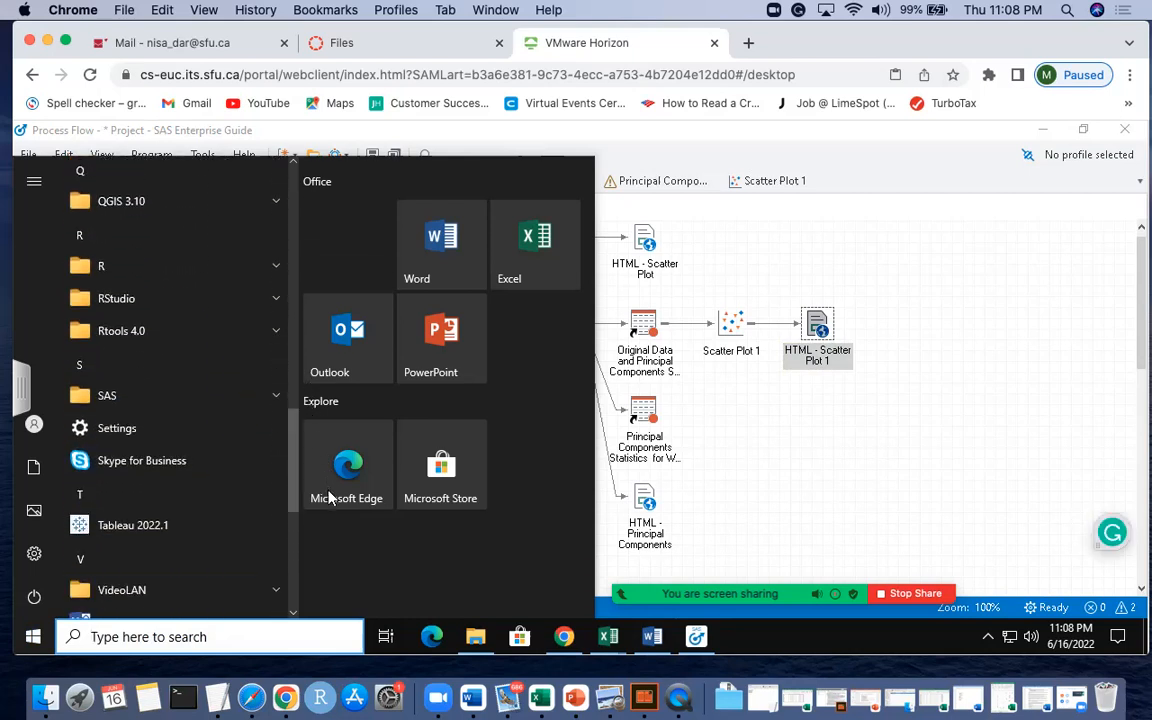
pyautogui.click(277, 396)
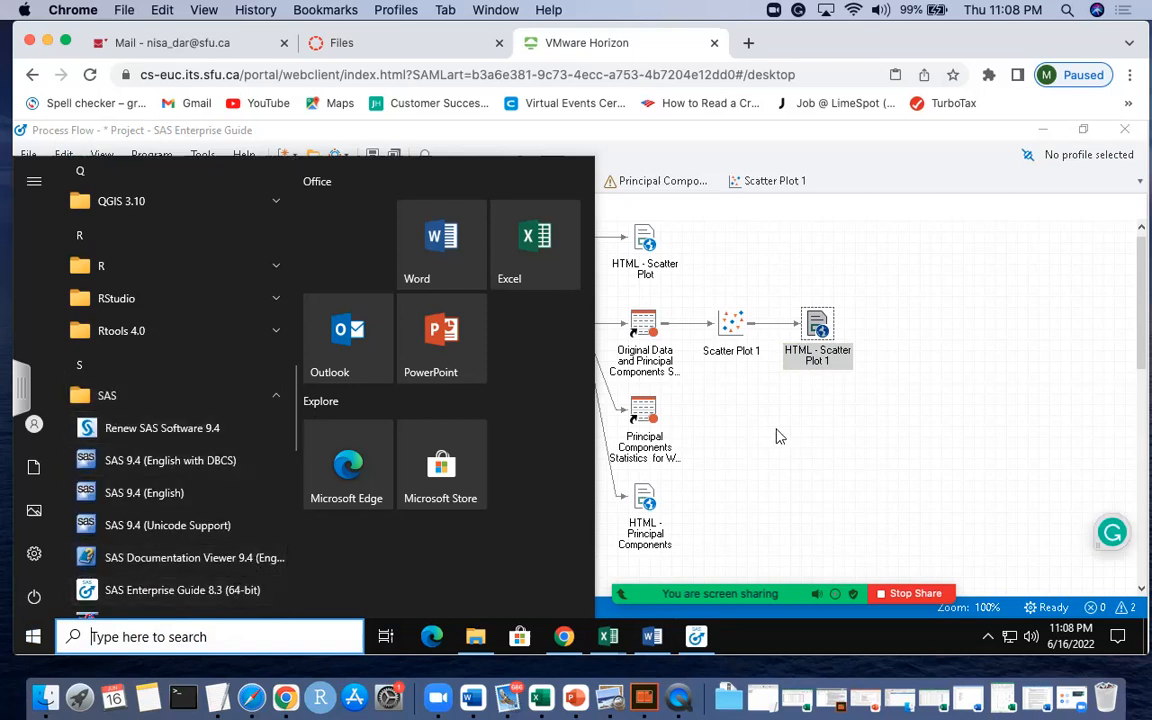
pyautogui.click(783, 438)
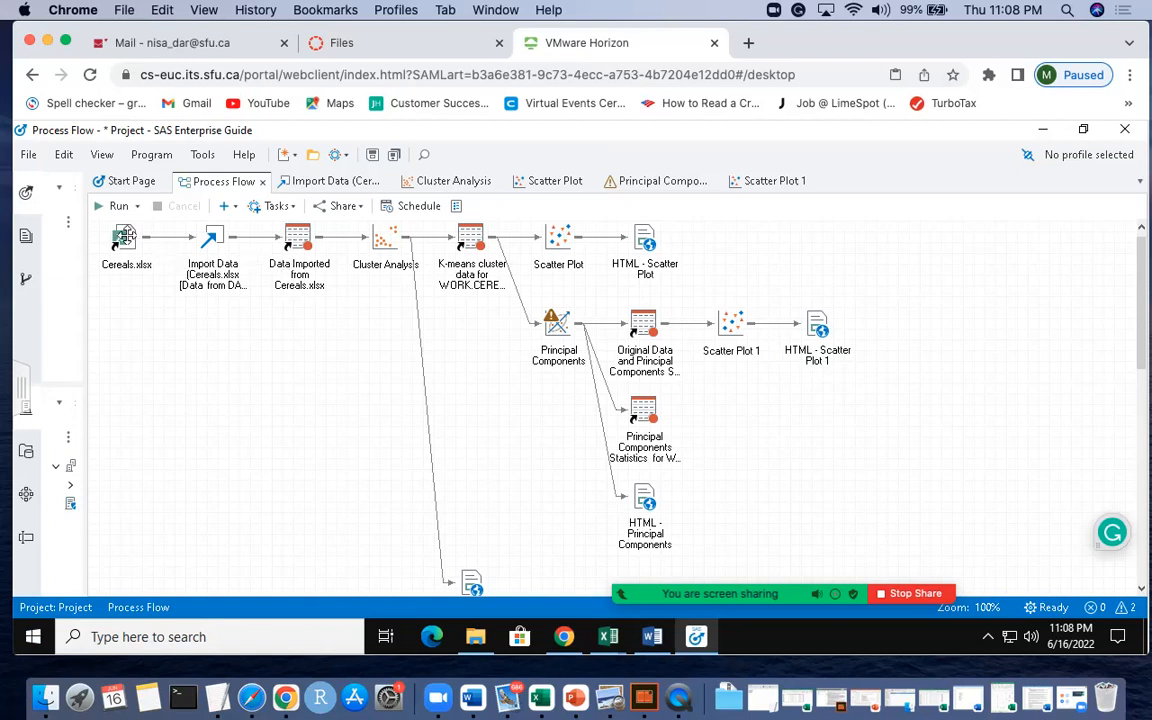
# Step: Open the output data of the Cereals.xlsx import and refresh all its values
pyautogui.moveTo(126, 236)
pyautogui.click(303, 182)
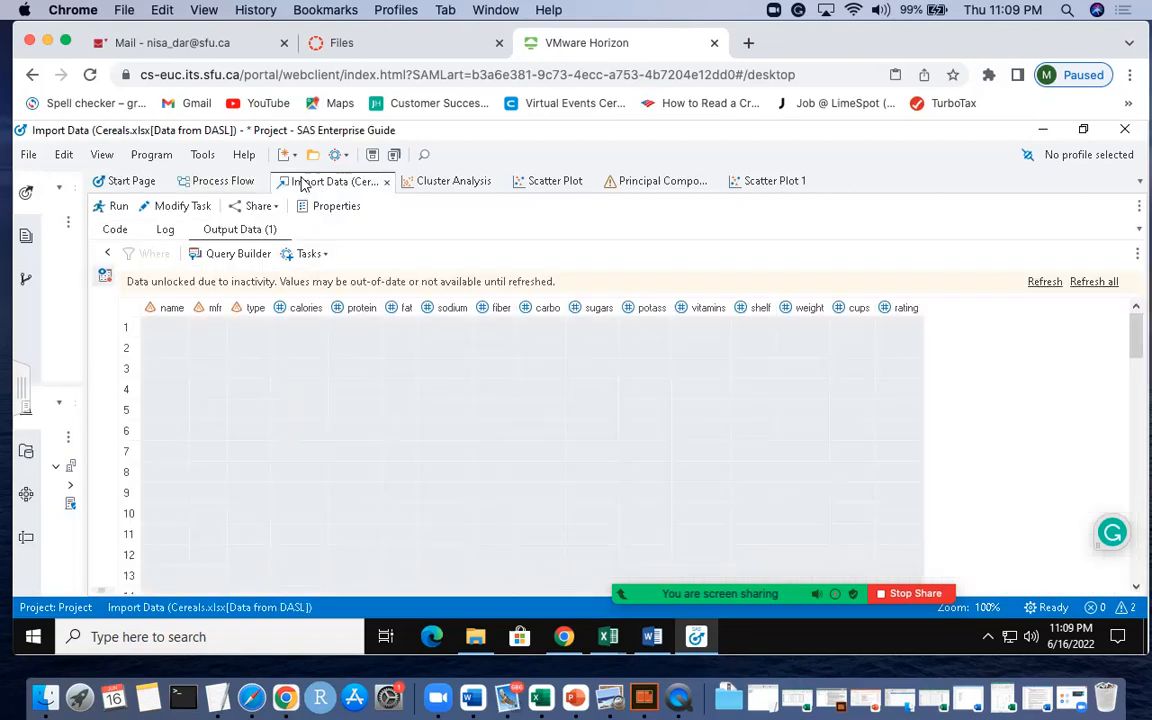
pyautogui.click(1088, 284)
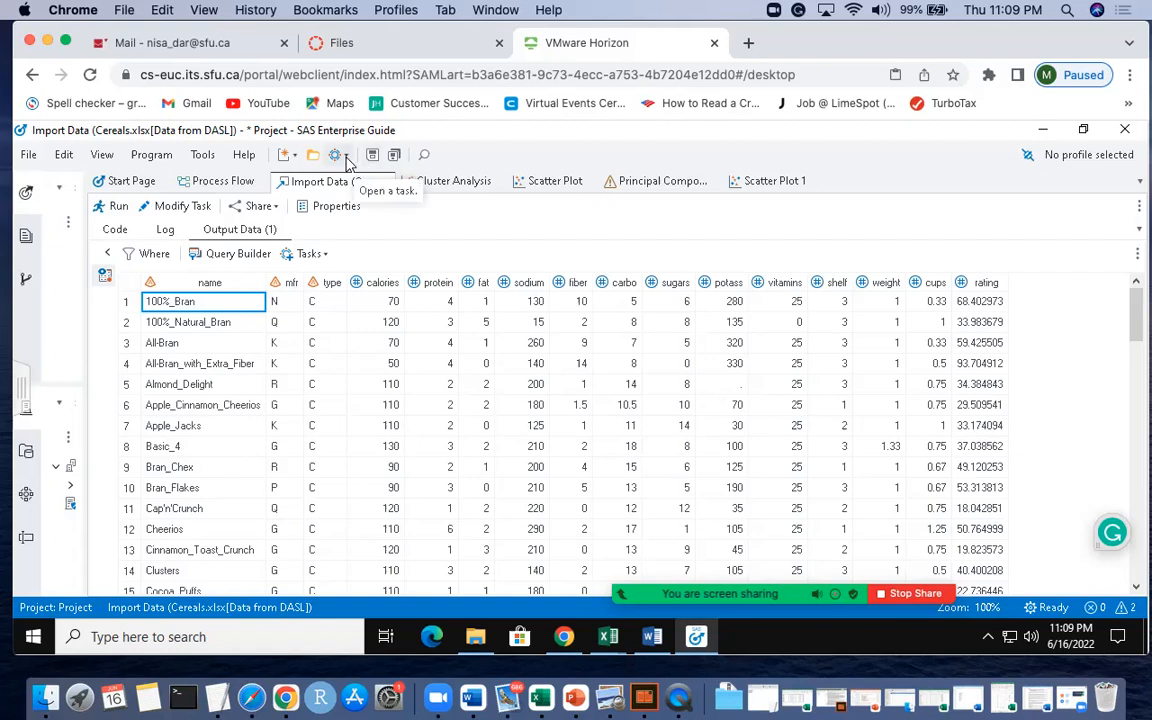
# Step: Look up the Cluster Analysis task by filtering the SAS task list for "cluster", and close the list without opening the task
pyautogui.click(345, 156)
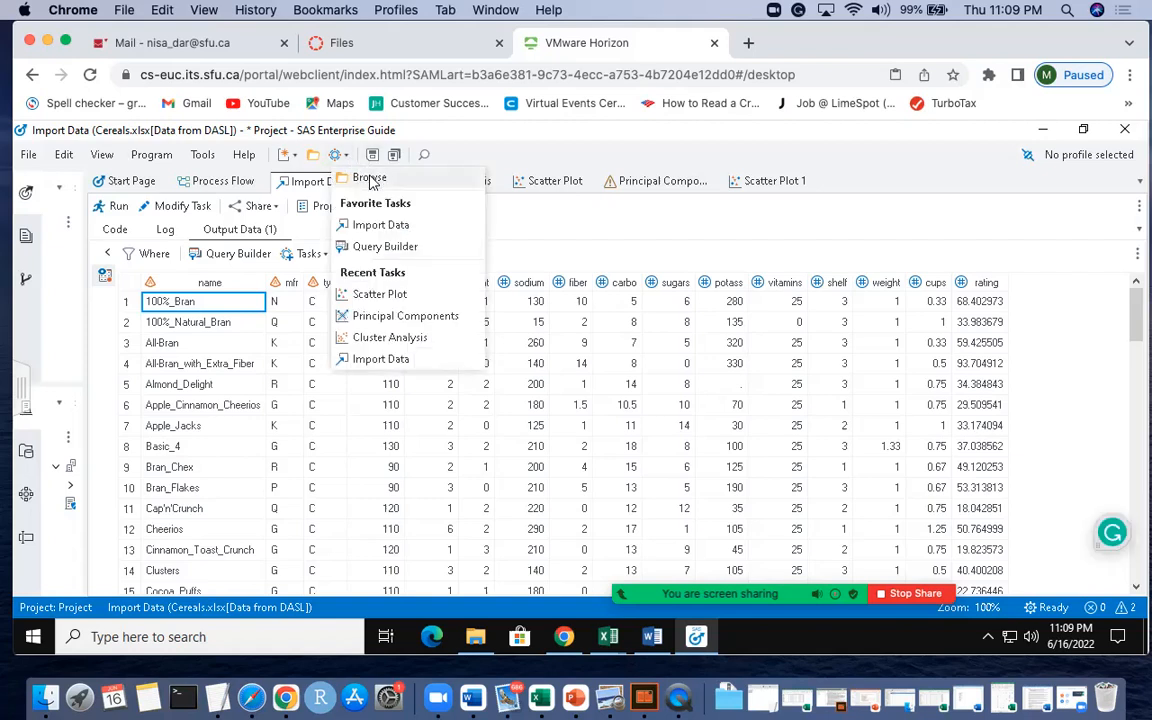
pyautogui.click(370, 178)
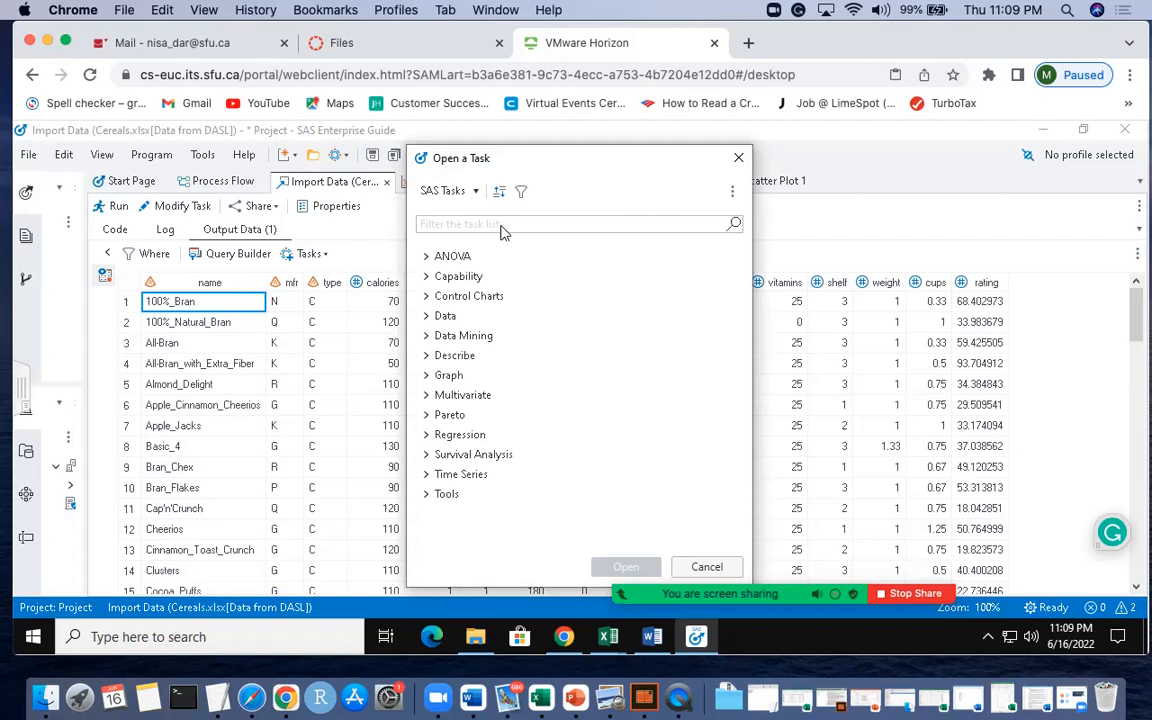
pyautogui.write('cluster')
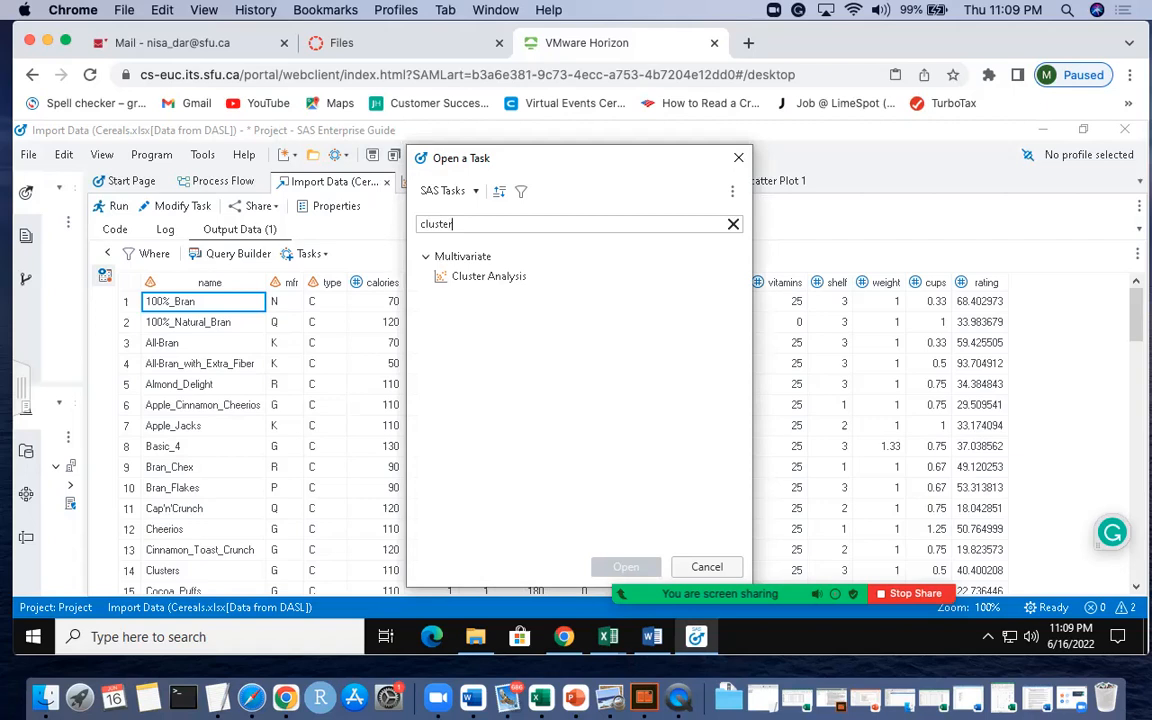
pyautogui.click(489, 277)
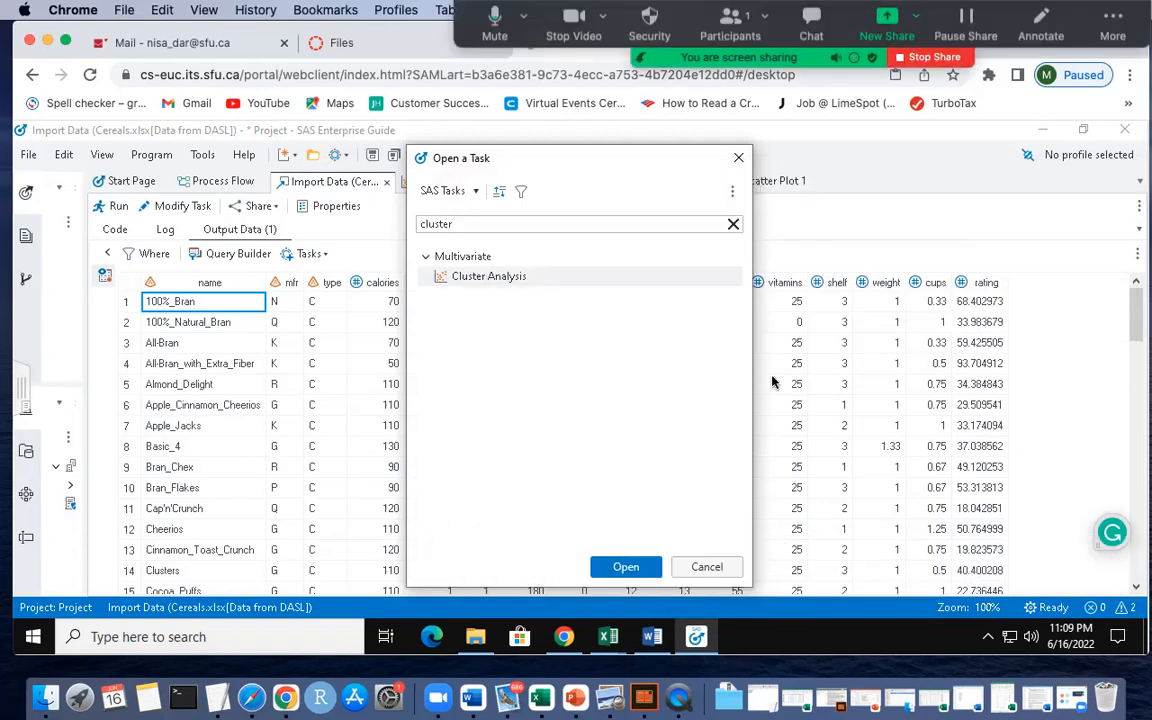
pyautogui.click(707, 567)
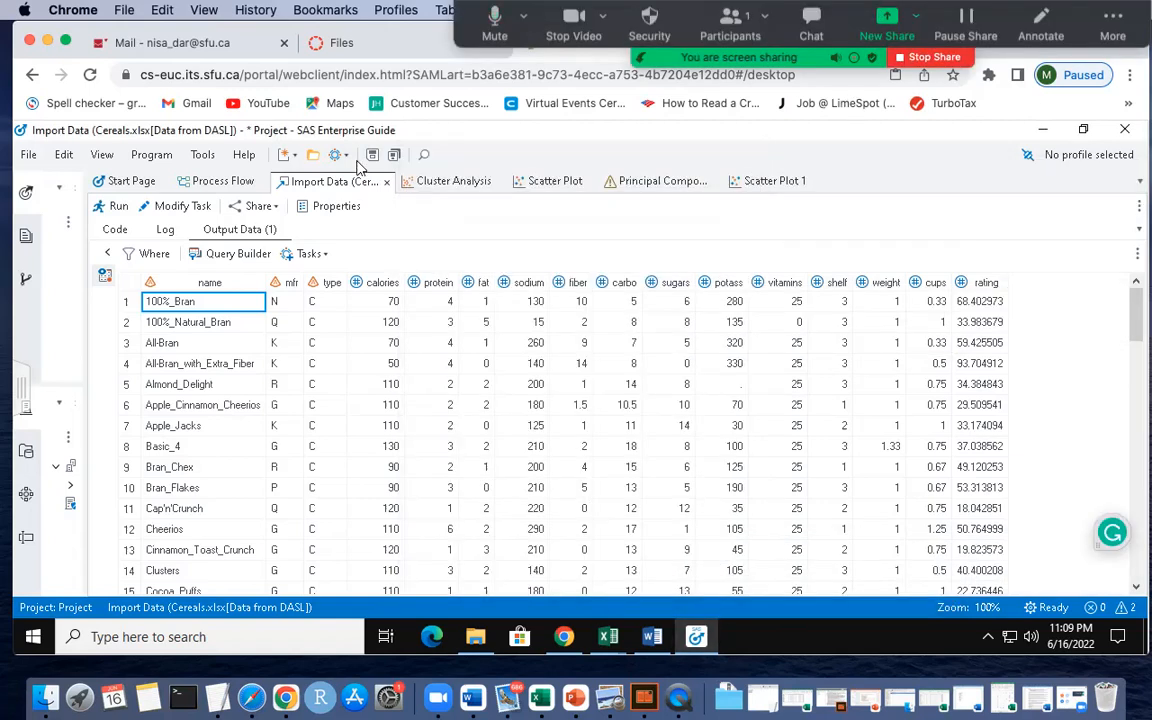
# Step: Review the existing Cluster Analysis task's variable roles, cluster method options and output settings, leaving them unmodified
pyautogui.click(428, 181)
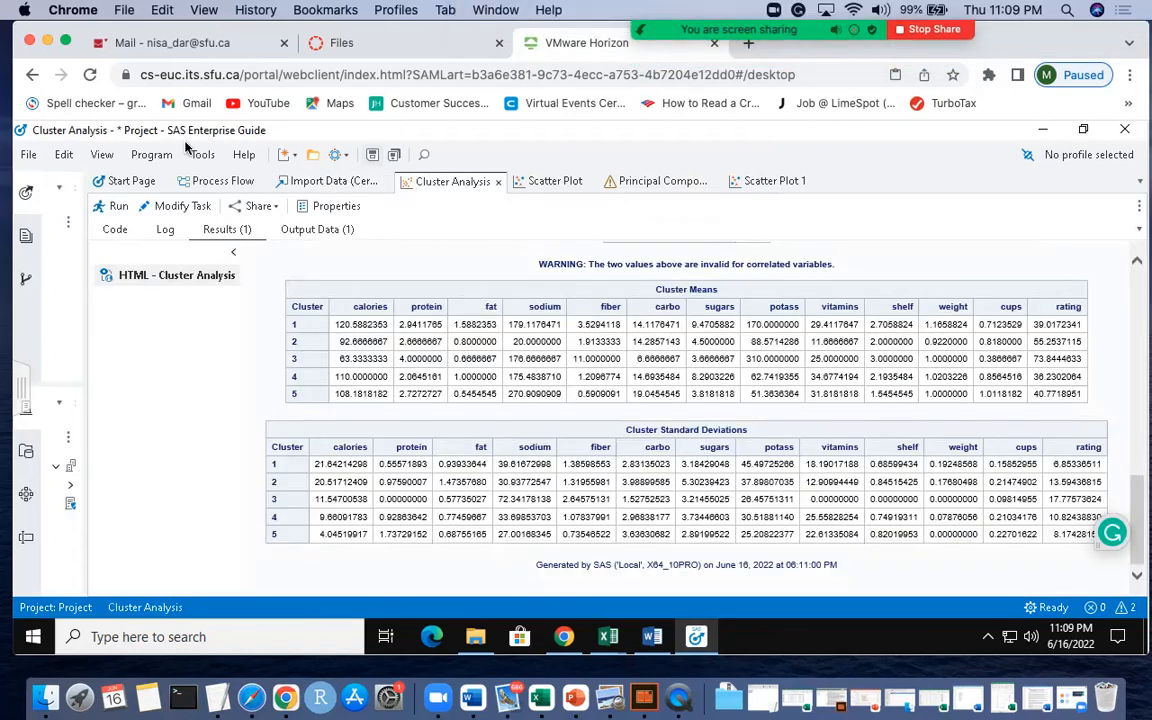
pyautogui.click(176, 208)
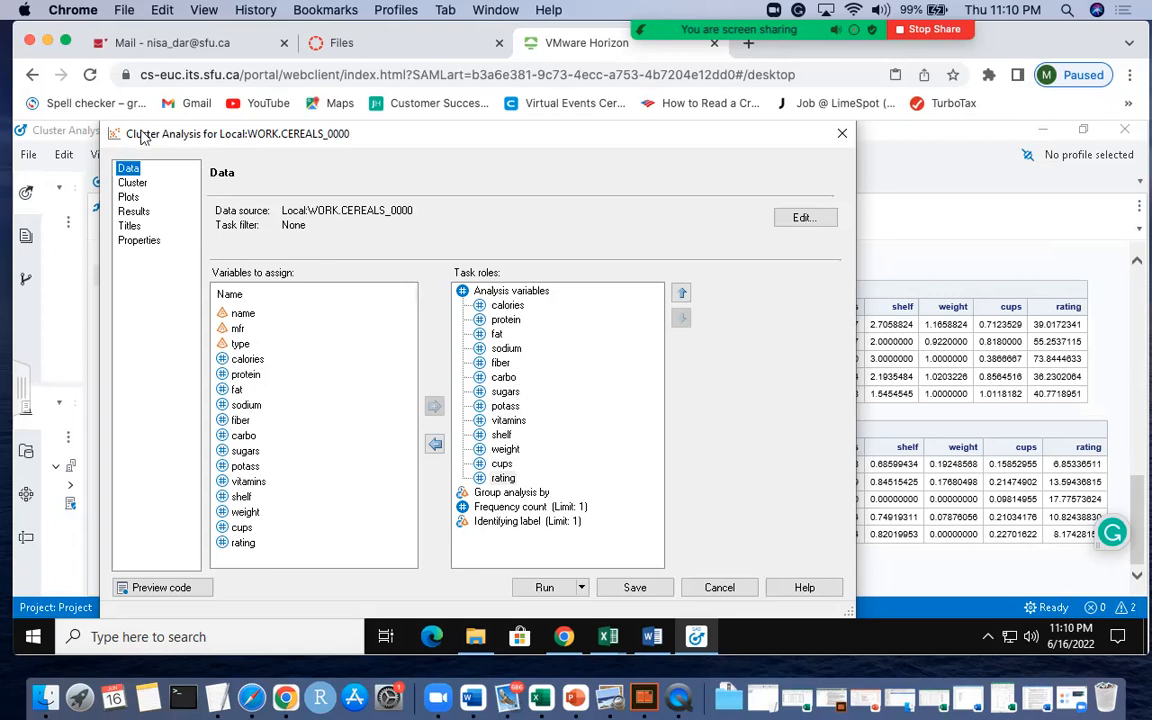
pyautogui.click(134, 184)
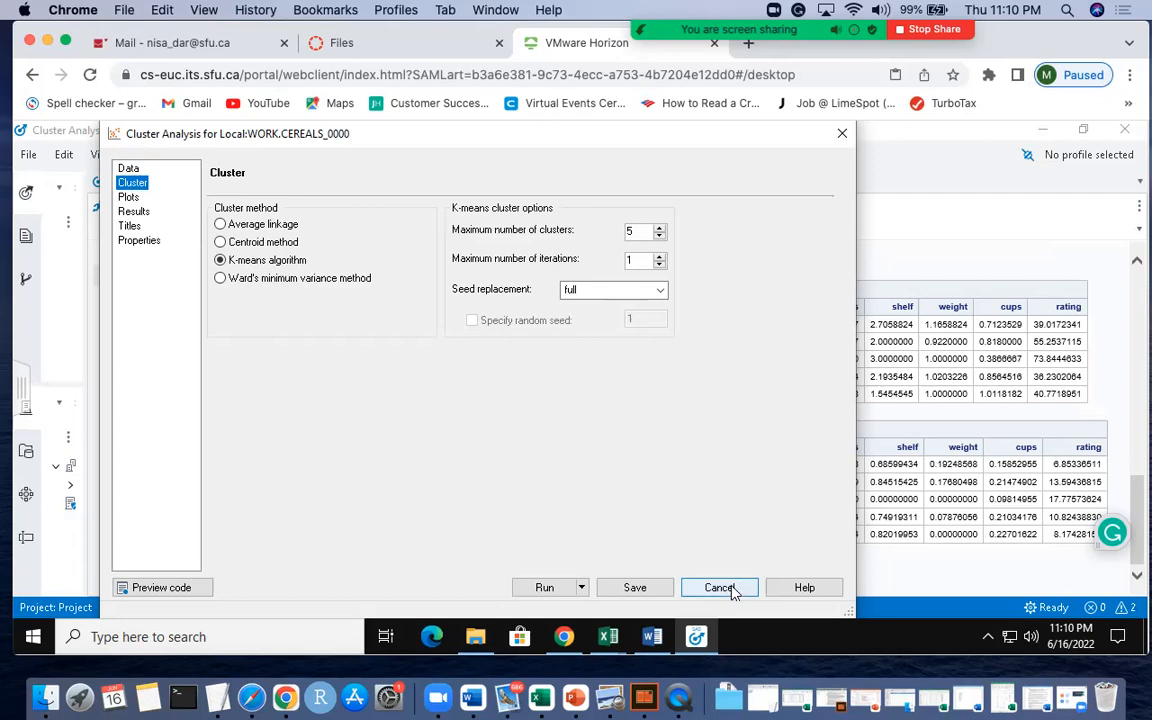
pyautogui.click(134, 211)
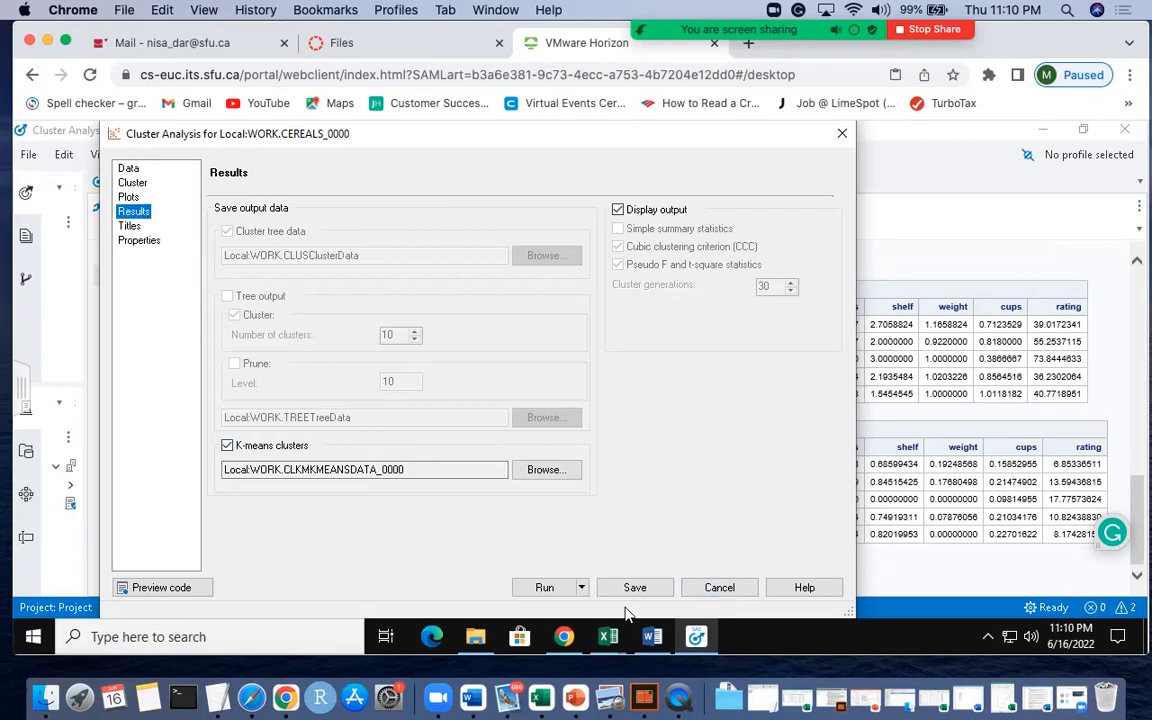
pyautogui.click(717, 589)
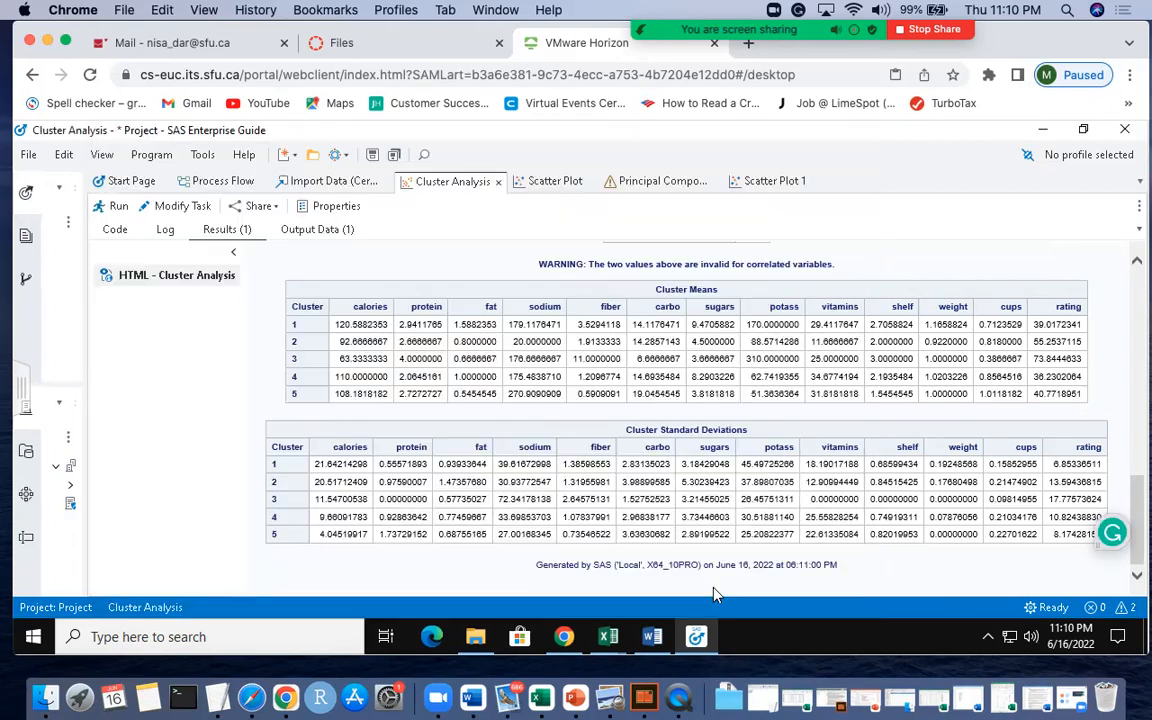
# Step: Examine the Cluster Analysis results from the initial seeds and cluster summary through the variable statistics, cluster means and standard deviations
pyautogui.moveTo(1140, 550); pyautogui.dragTo(1142, 285)
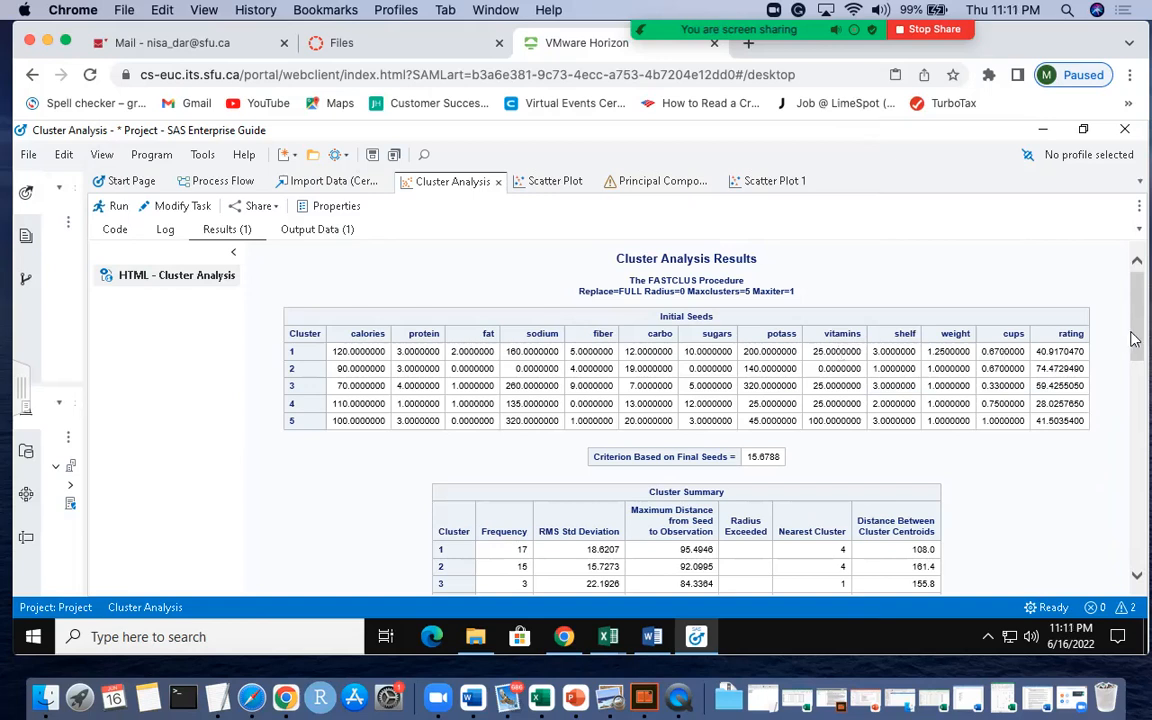
pyautogui.moveTo(1137, 330); pyautogui.dragTo(1139, 377)
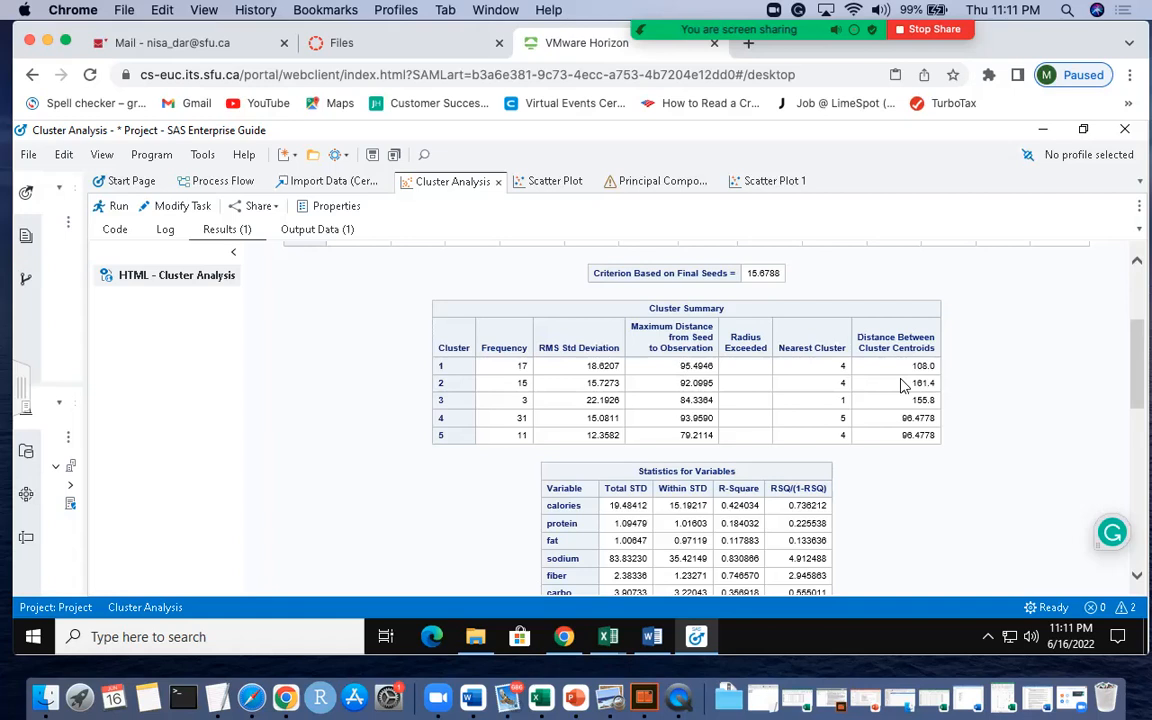
pyautogui.moveTo(1131, 380); pyautogui.dragTo(1124, 418)
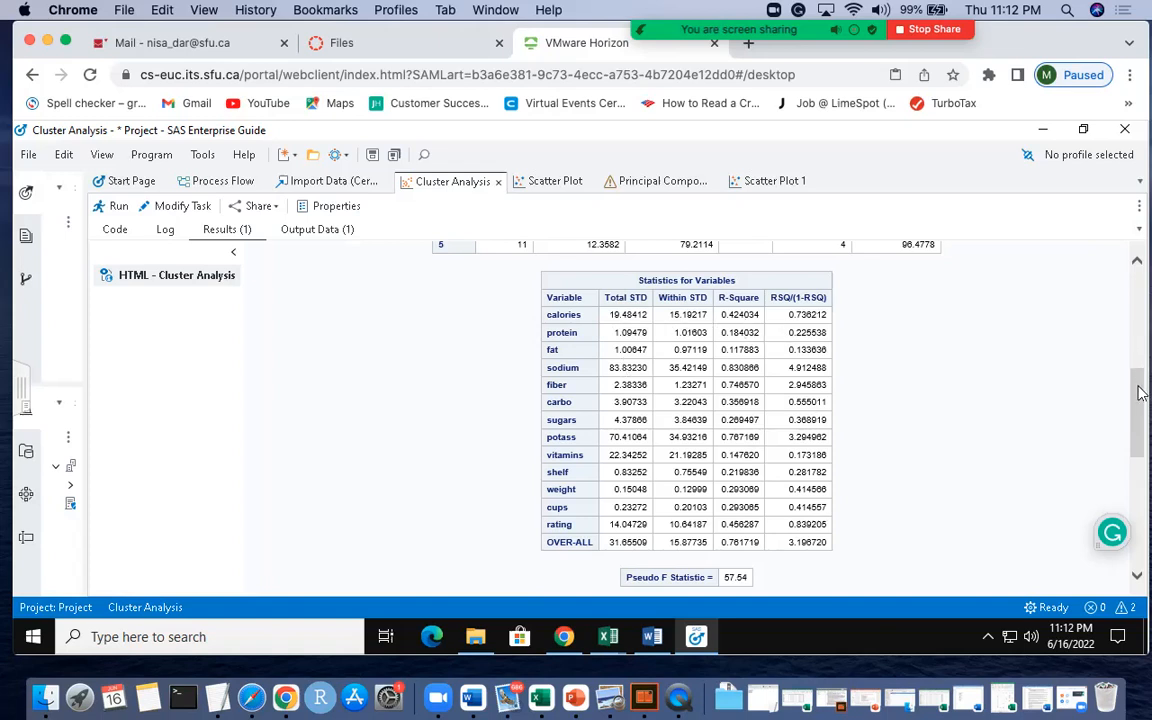
pyautogui.moveTo(1140, 392); pyautogui.dragTo(1135, 495)
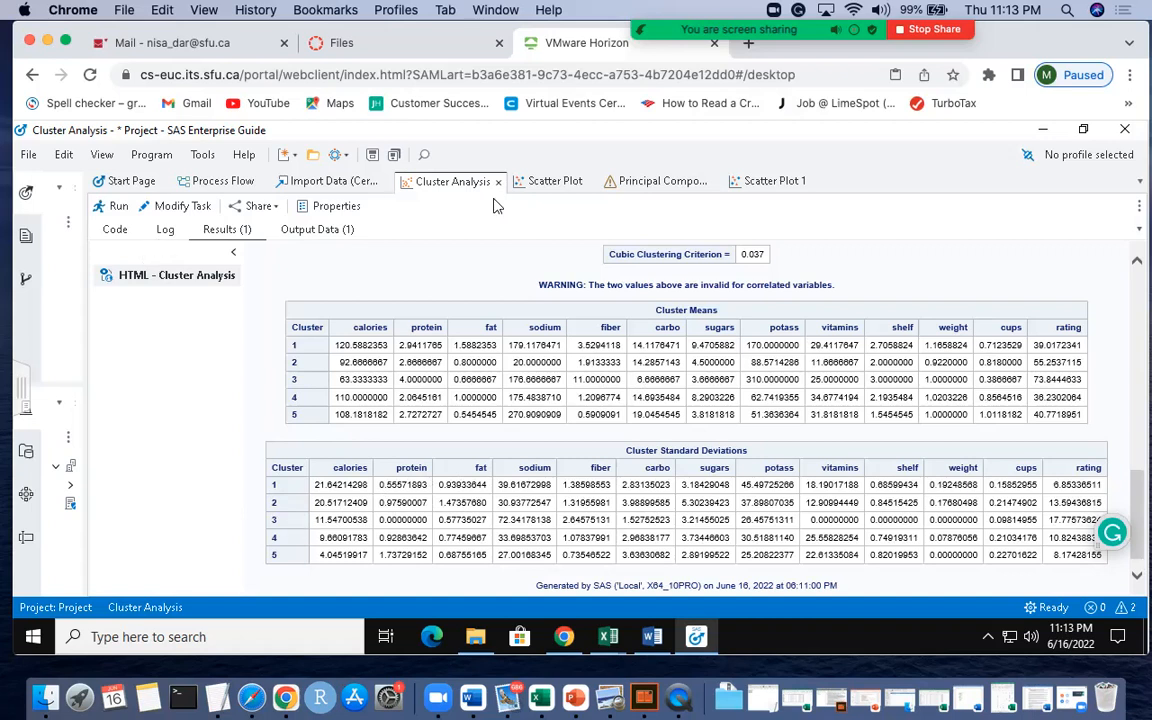
# Step: Examine the Scatter Plot results of calories by rating for the individual clusters
pyautogui.click(531, 188)
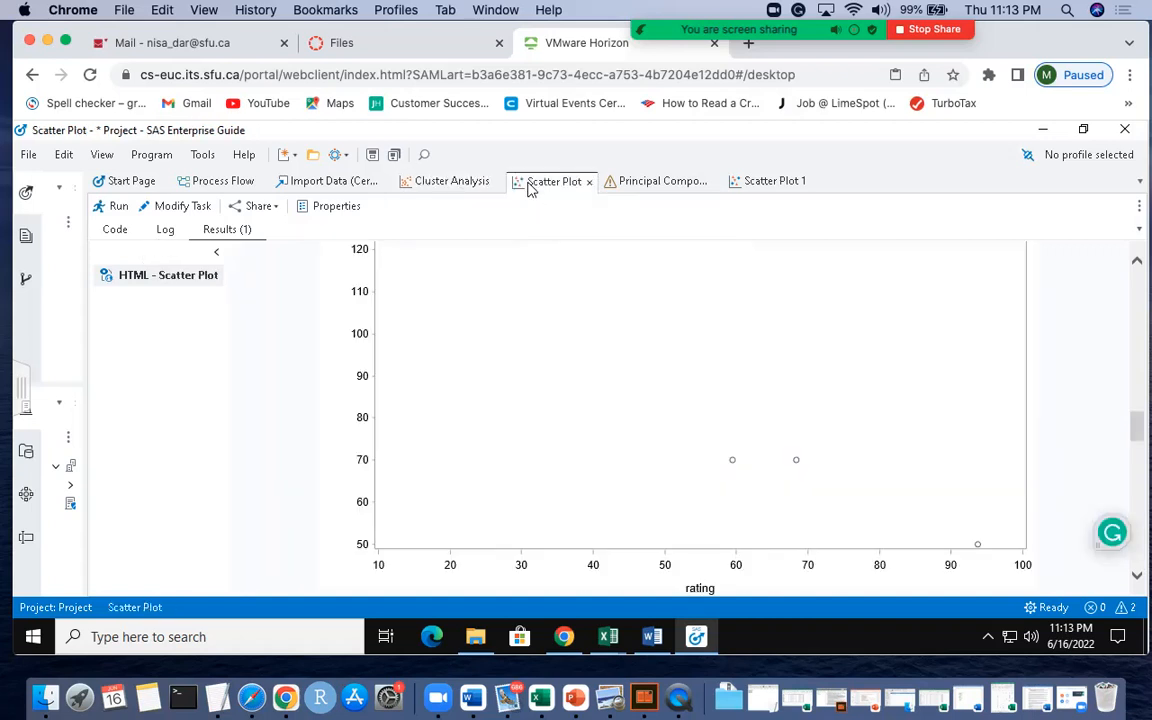
pyautogui.moveTo(1136, 445); pyautogui.dragTo(1143, 230)
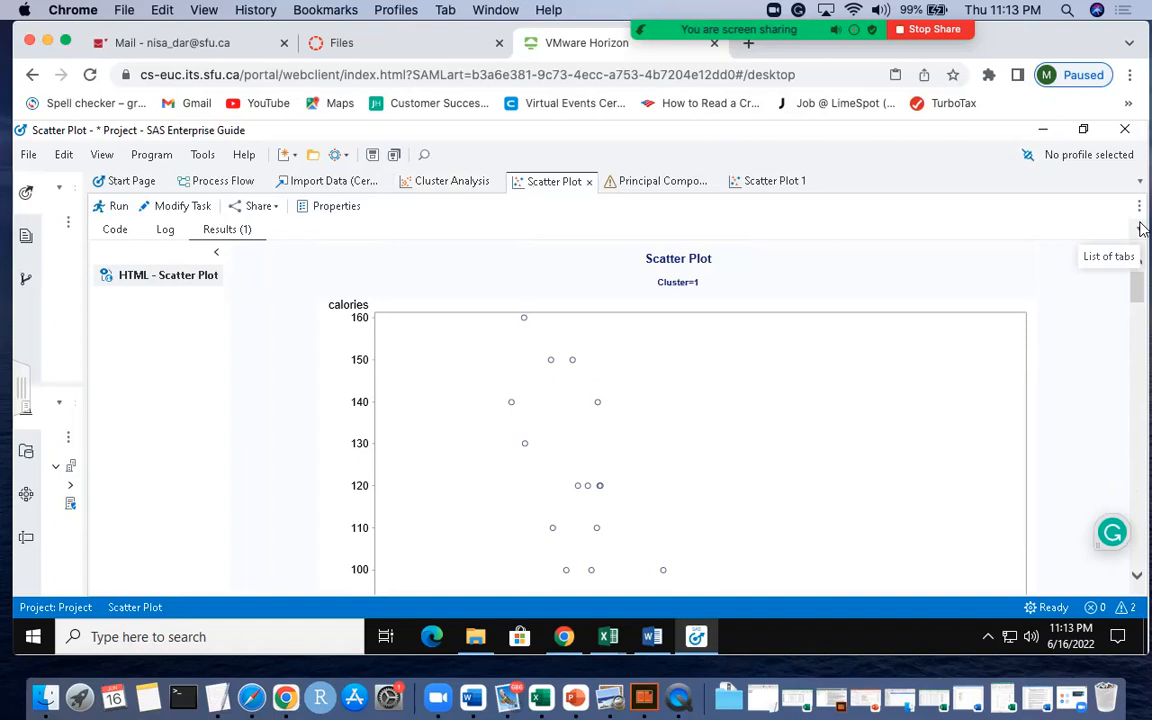
pyautogui.moveTo(1136, 291); pyautogui.dragTo(1143, 428)
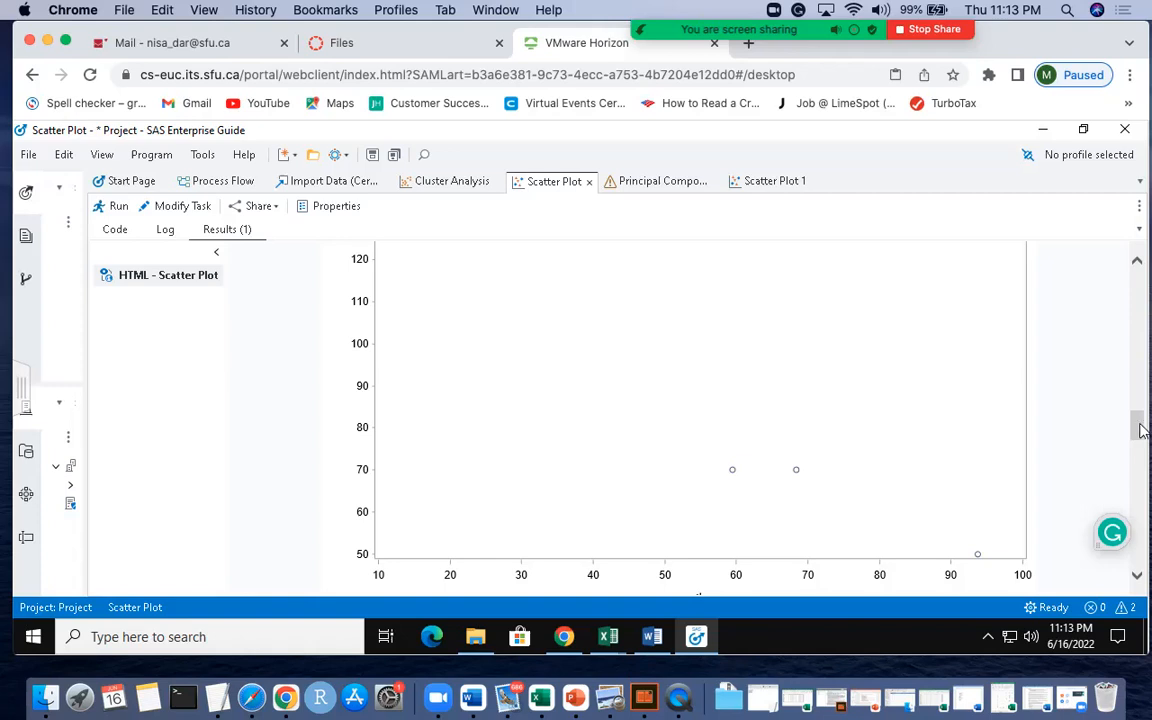
pyautogui.moveTo(1143, 428)
pyautogui.mouseDown()
pyautogui.moveTo(1142, 400)
pyautogui.moveTo(1145, 433)
pyautogui.mouseUp()
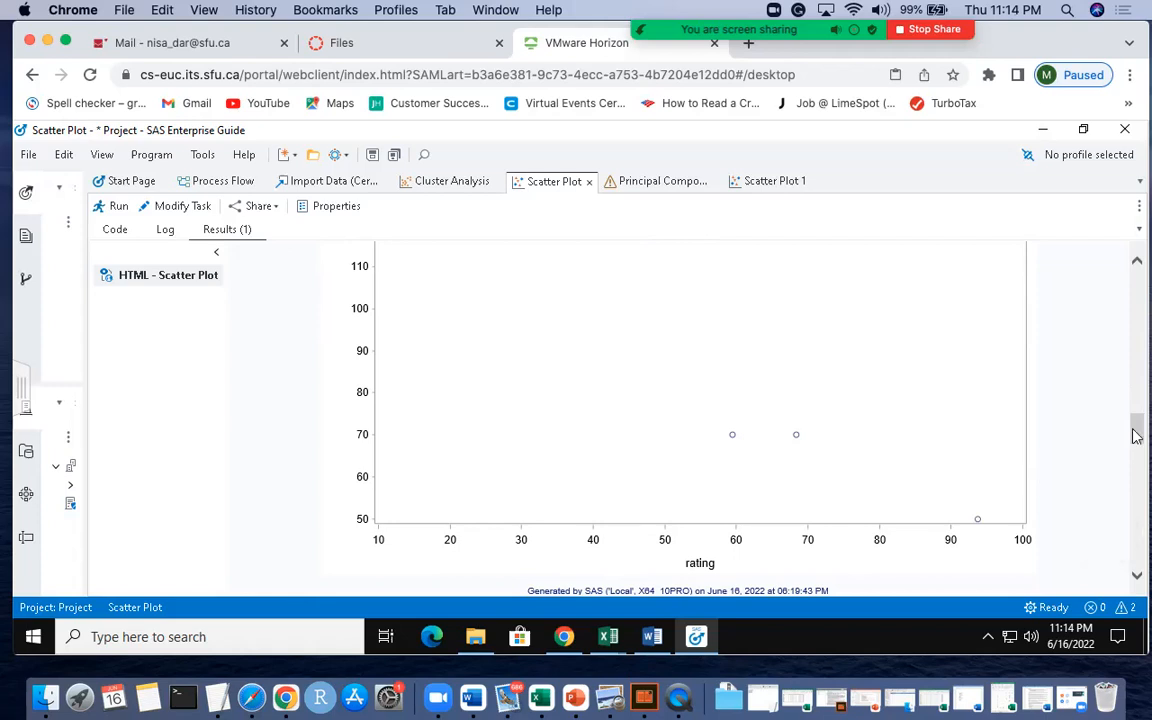
pyautogui.moveTo(1136, 436)
pyautogui.mouseDown()
pyautogui.moveTo(1138, 400)
pyautogui.moveTo(1137, 435)
pyautogui.mouseUp()
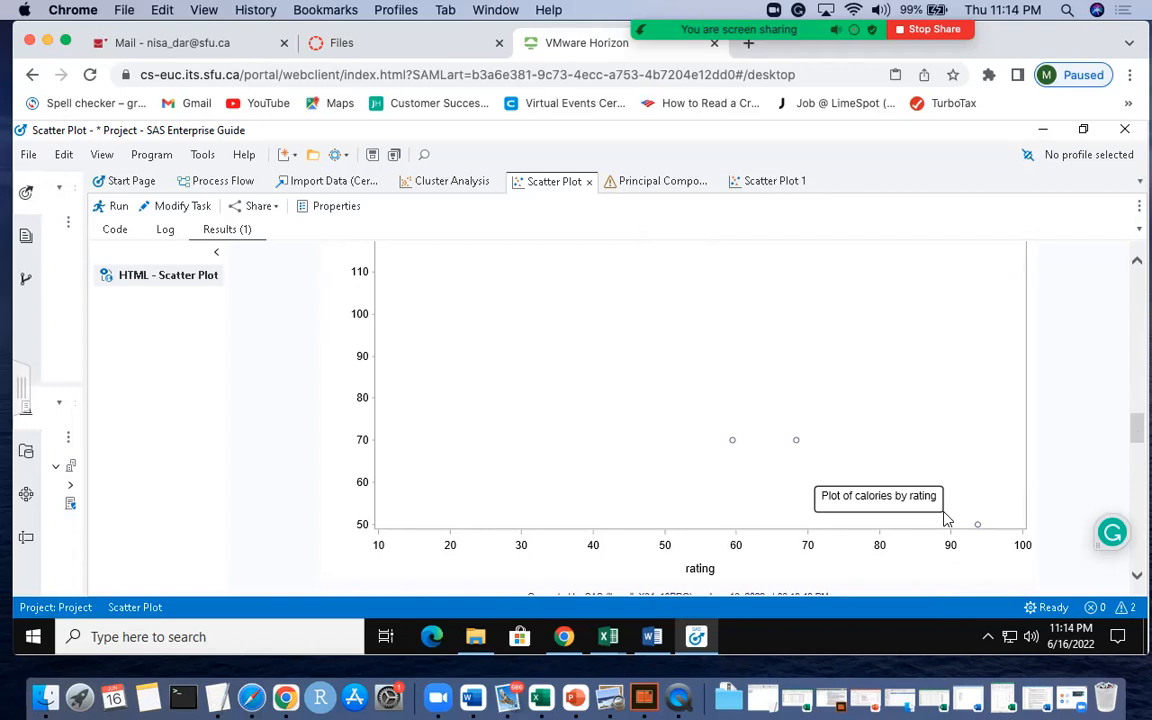
# Step: Look up the Principal Components task by filtering the SAS task list for "princip", and close the list without opening the task
pyautogui.click(657, 184)
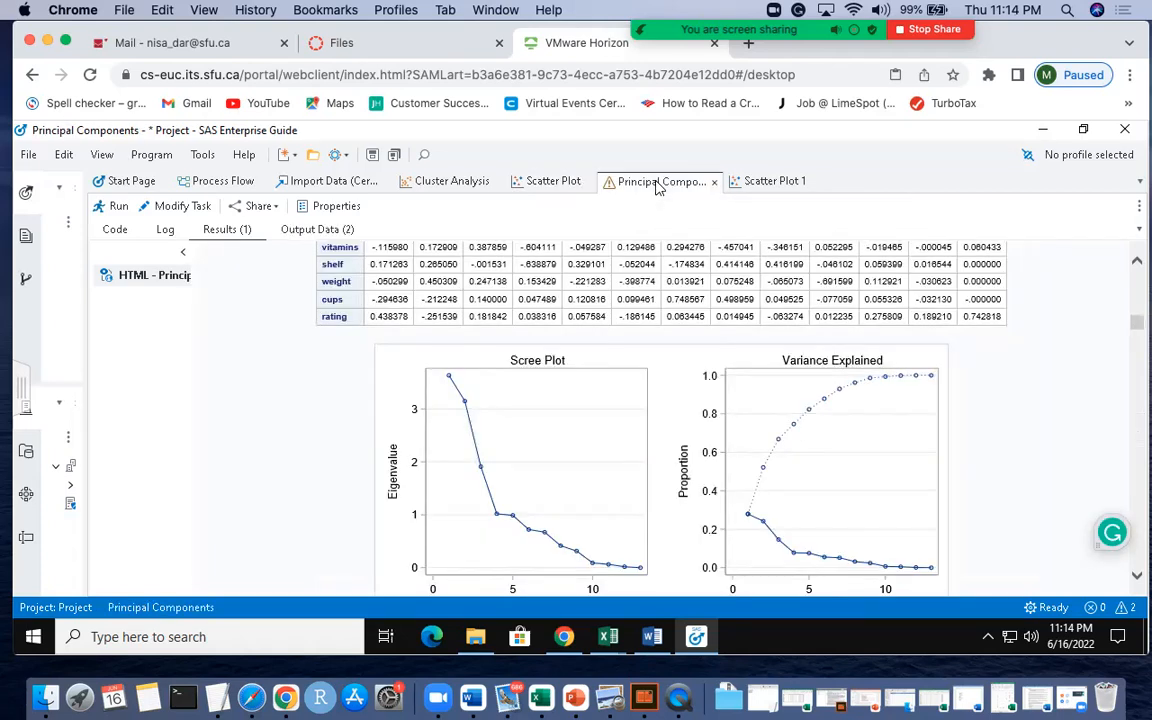
pyautogui.click(346, 157)
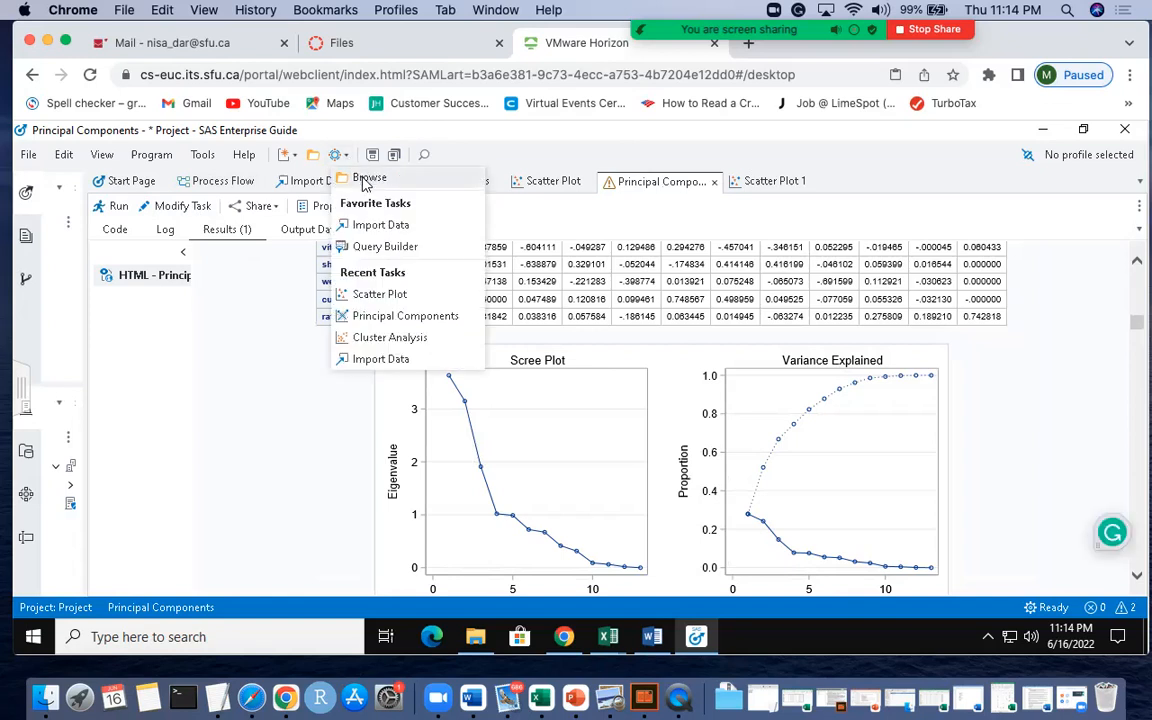
pyautogui.click(366, 180)
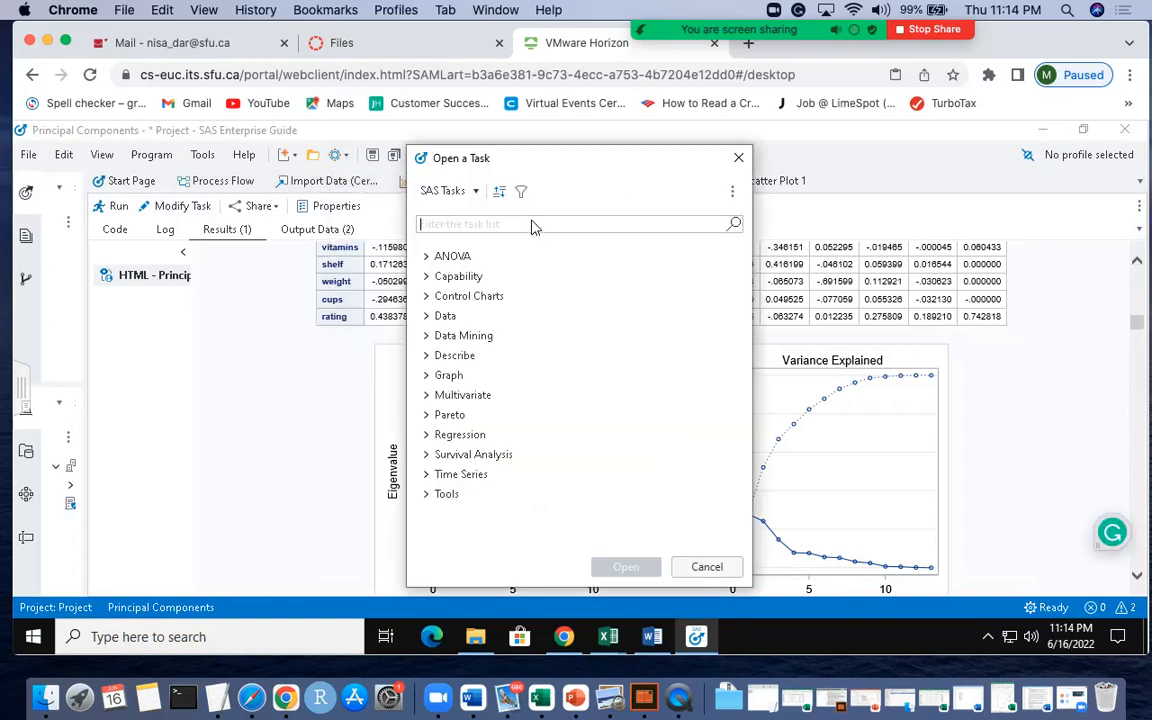
pyautogui.write('princip')
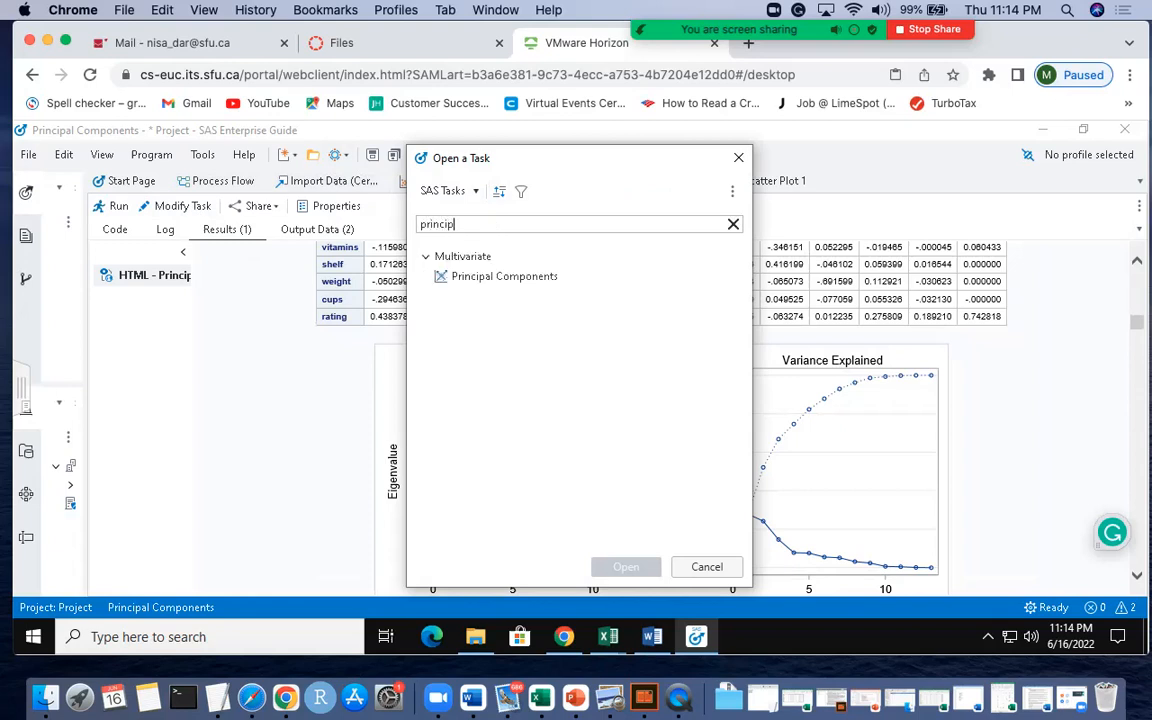
pyautogui.click(705, 567)
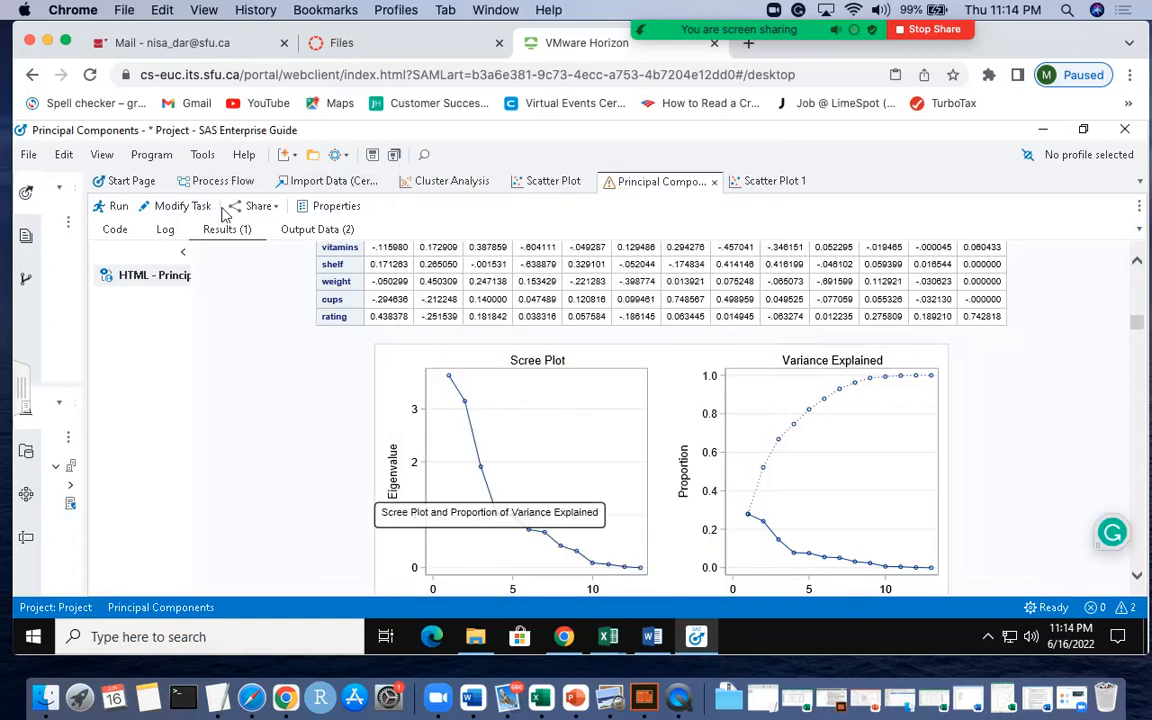
# Step: Review the existing Principal Components task's variable roles, analysis options, plot choices and output tables, and leave without saving changes
pyautogui.click(180, 206)
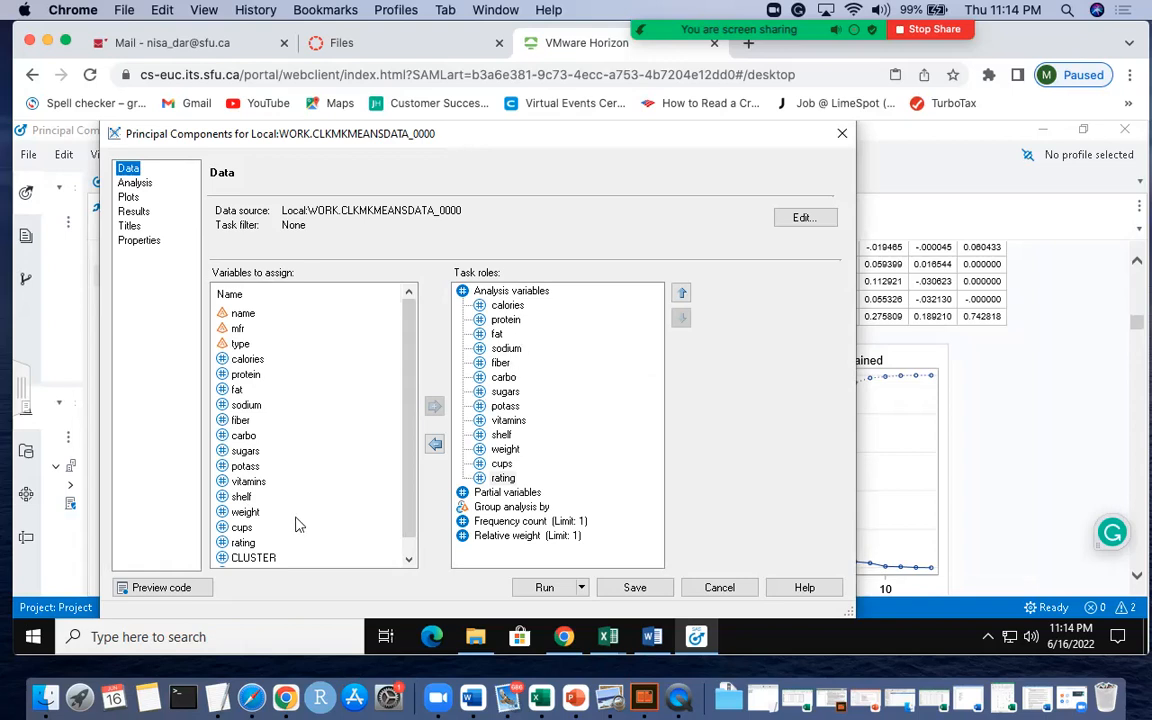
pyautogui.click(150, 186)
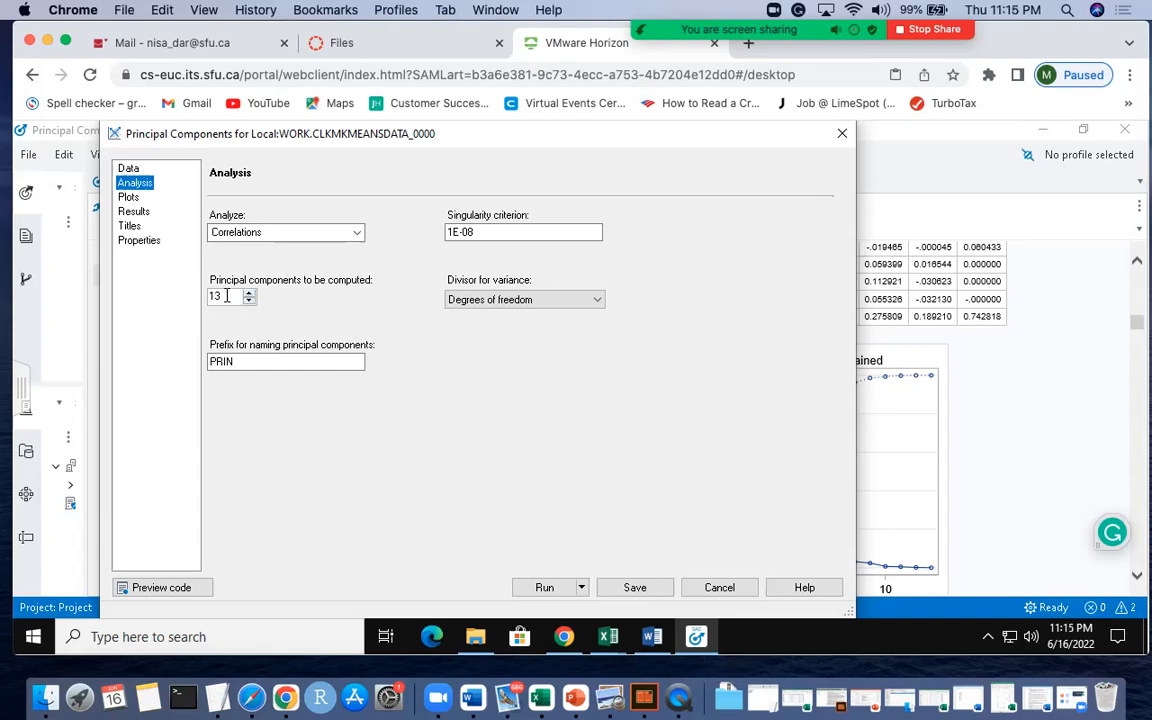
pyautogui.click(127, 198)
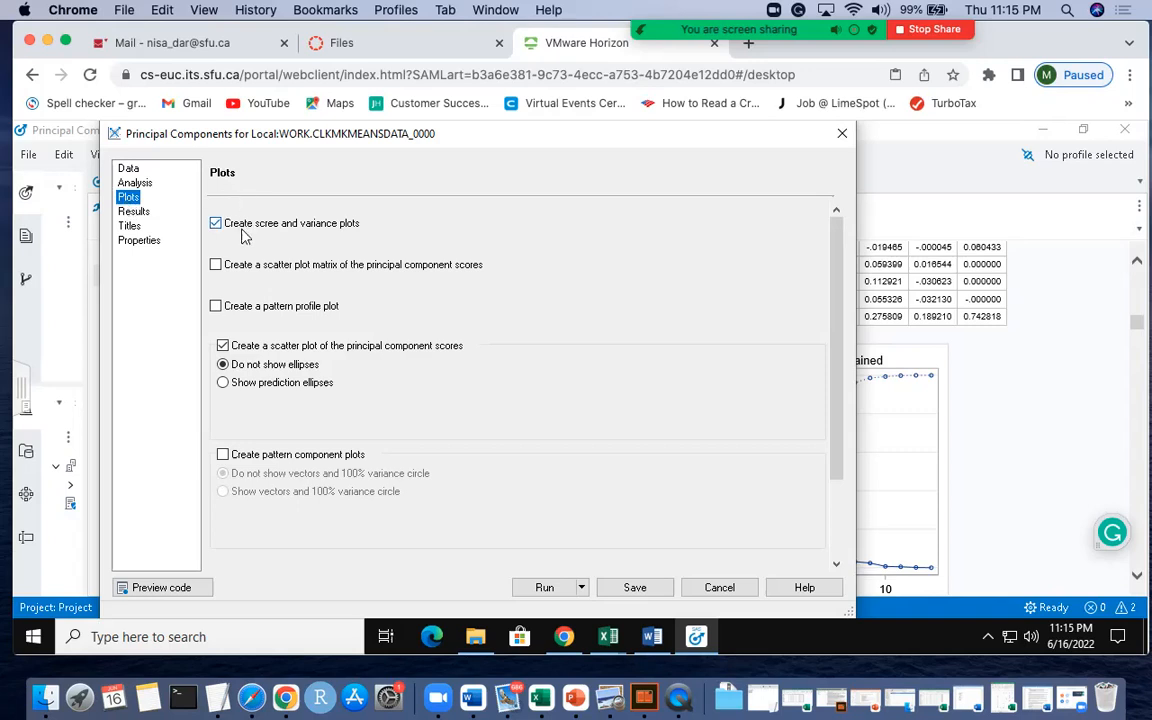
pyautogui.click(223, 346)
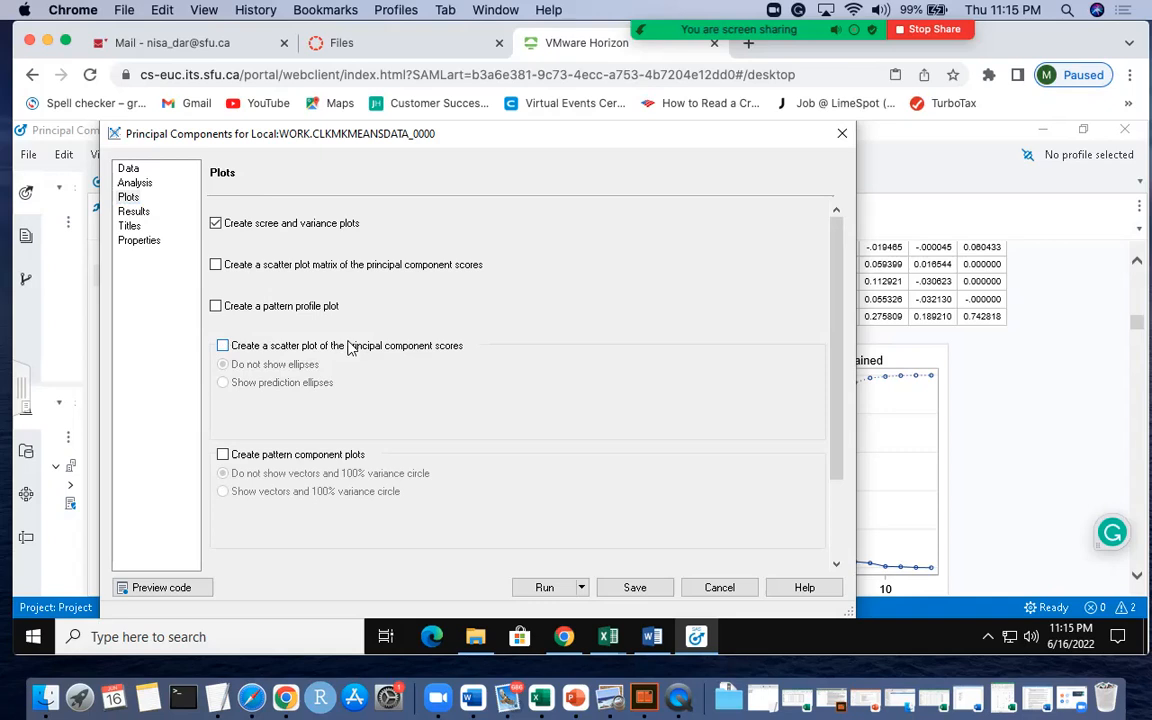
pyautogui.click(223, 346)
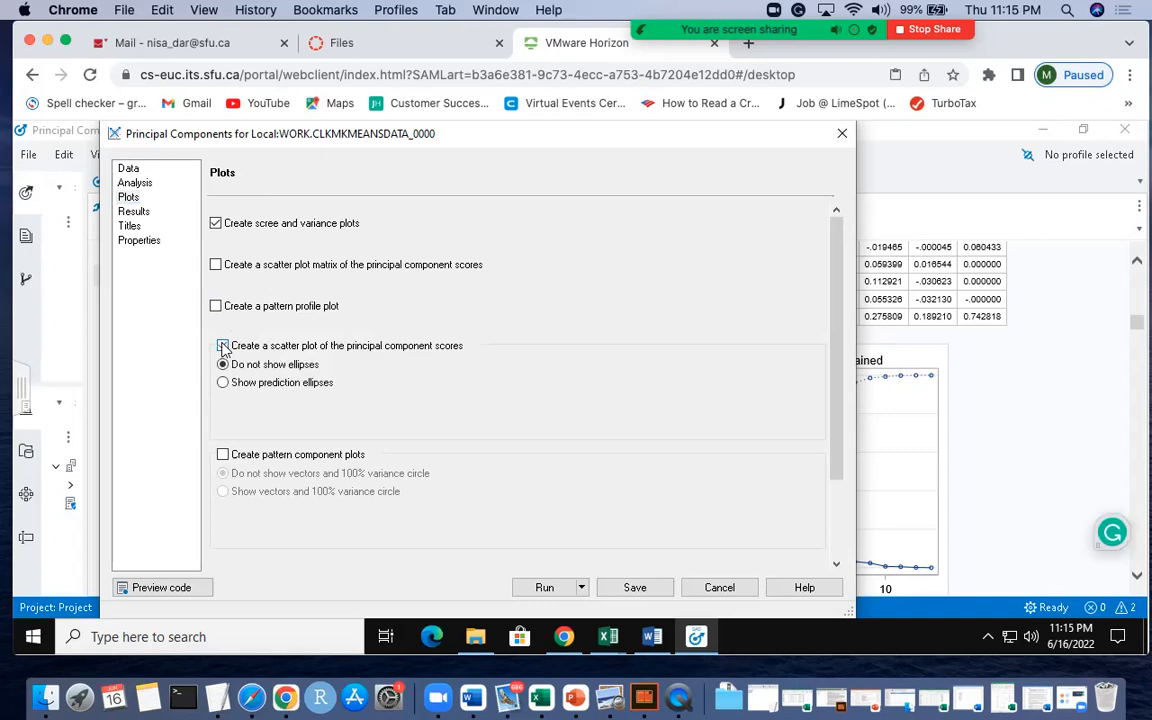
pyautogui.click(134, 212)
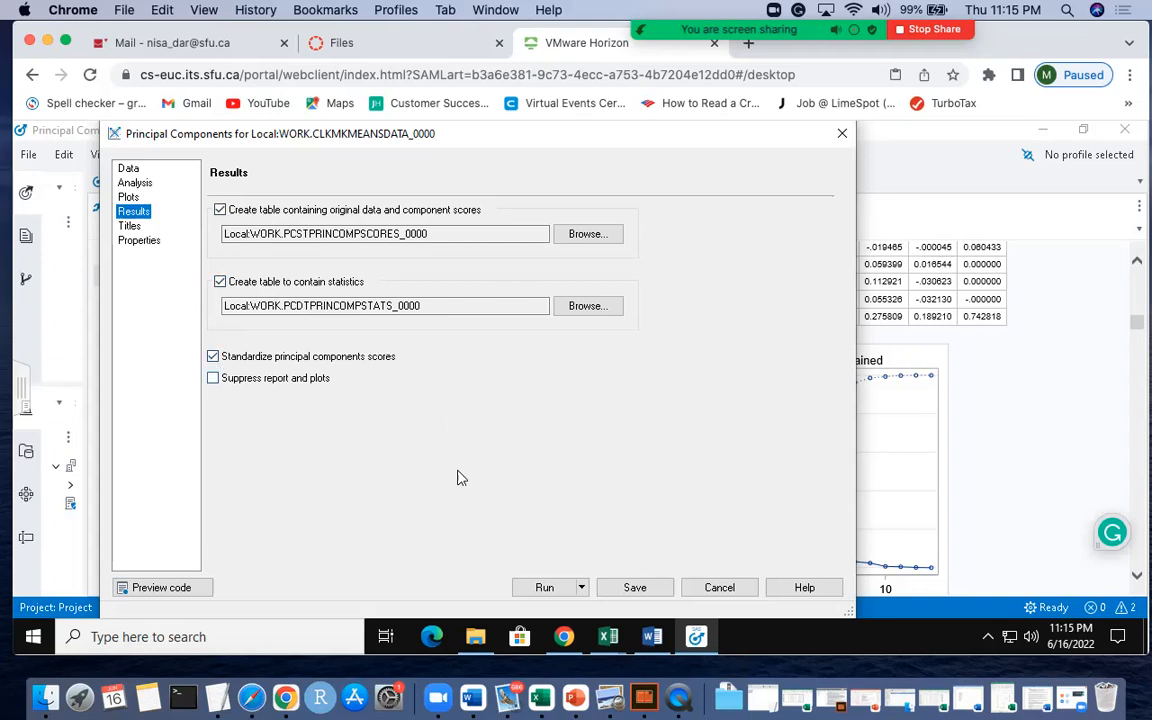
pyautogui.click(717, 587)
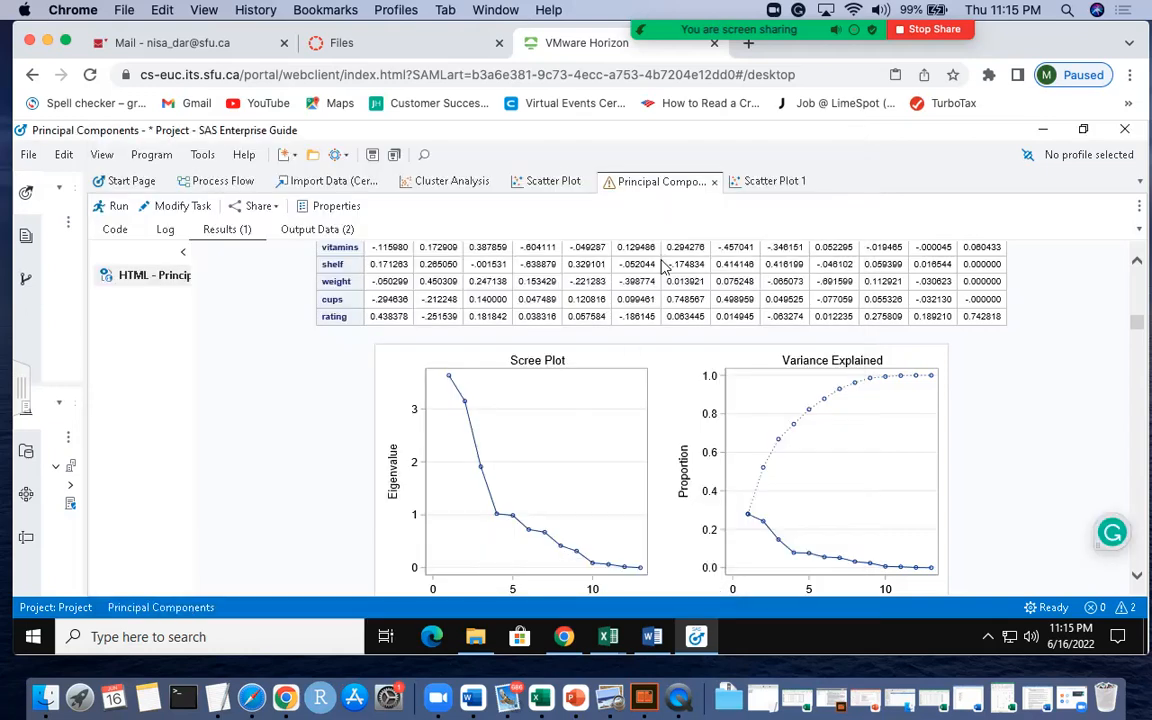
# Step: Examine the Principal Components results from the simple statistics and correlation matrix through the eigenvalues, eigenvectors, scree plot and variance explained plot
pyautogui.moveTo(1140, 326); pyautogui.dragTo(1140, 260)
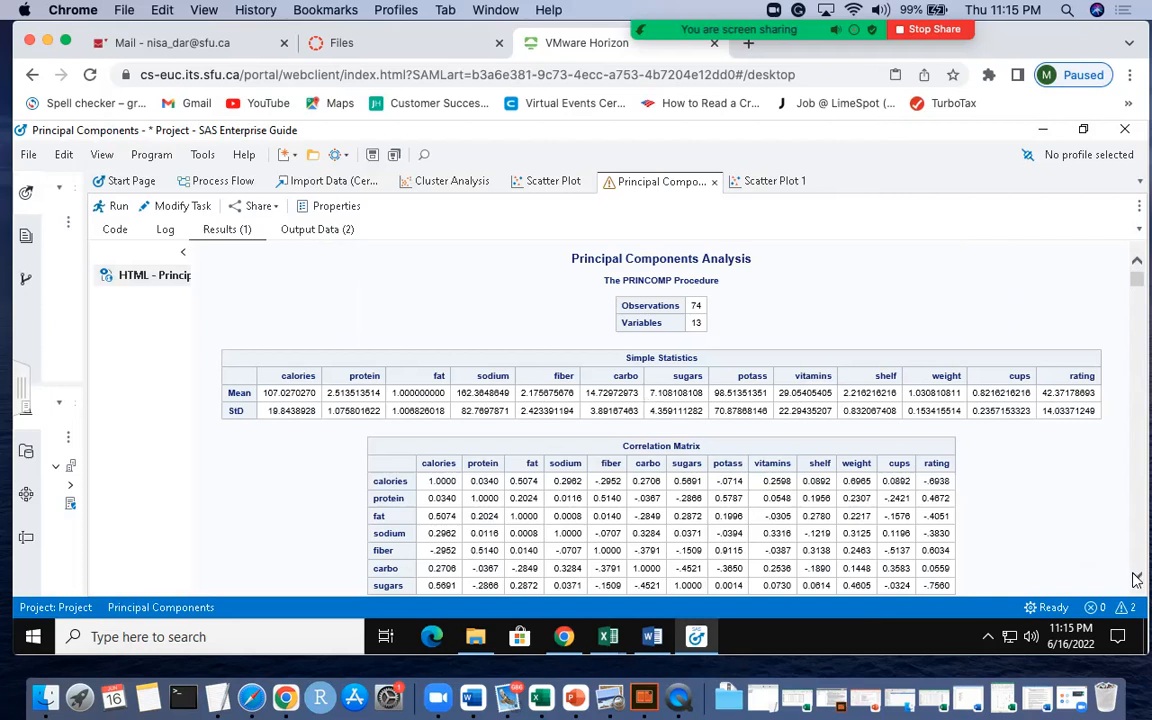
pyautogui.scroll(-3, 1136, 580)
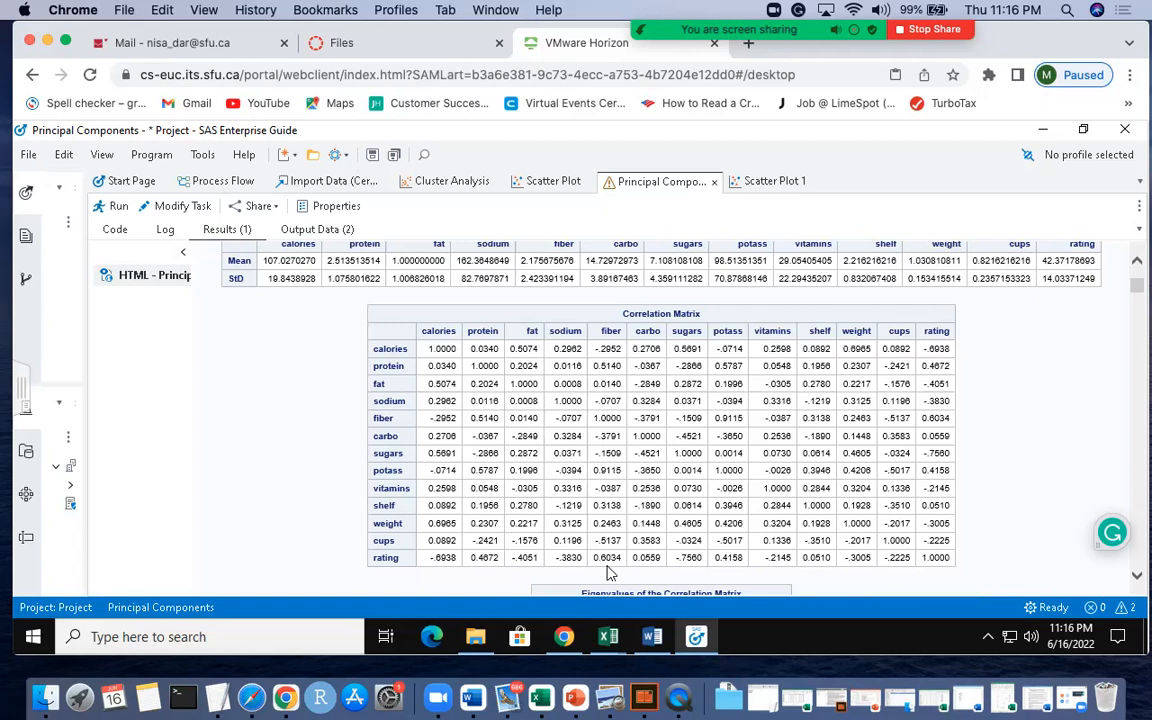
pyautogui.click(1137, 579)
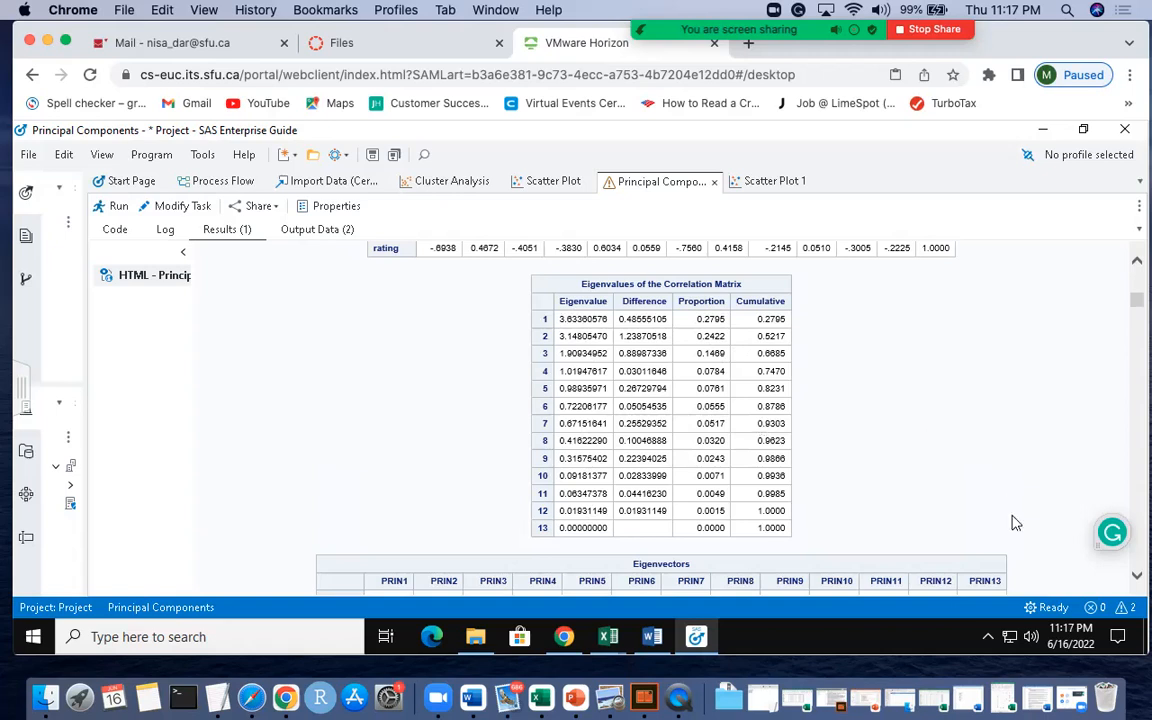
pyautogui.moveTo(1136, 580); pyautogui.dragTo(1136, 580)
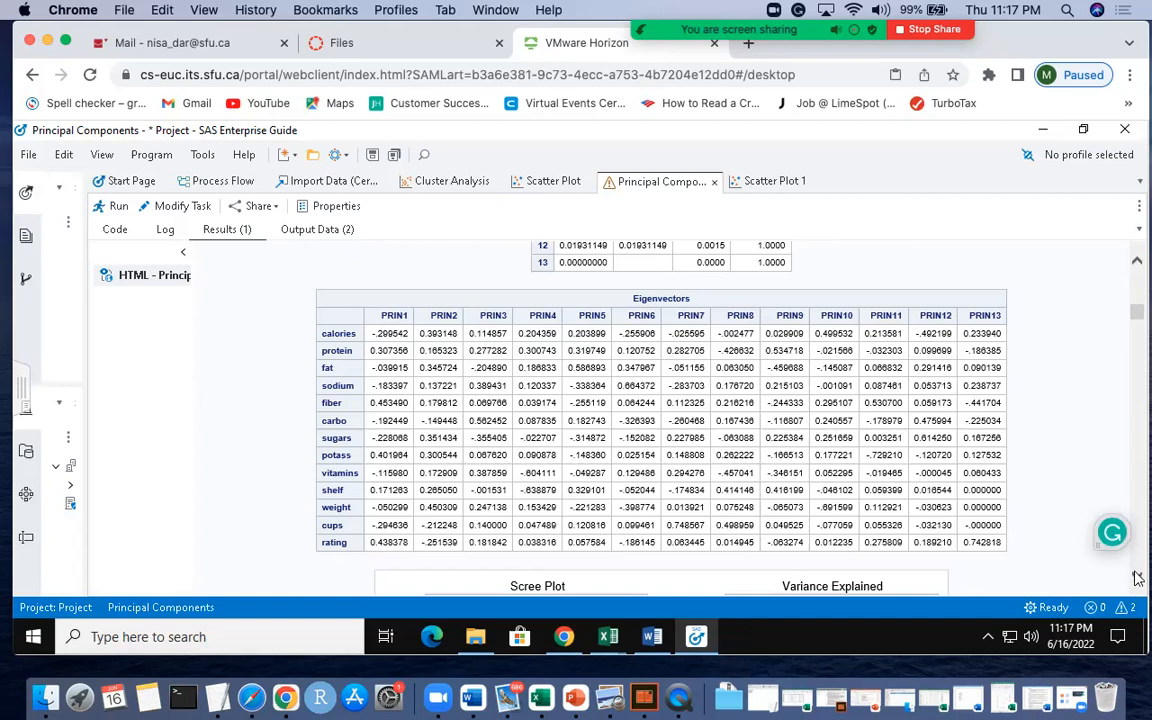
pyautogui.scroll(-5, 1137, 575)
pyautogui.scroll(-4, 1137, 578)
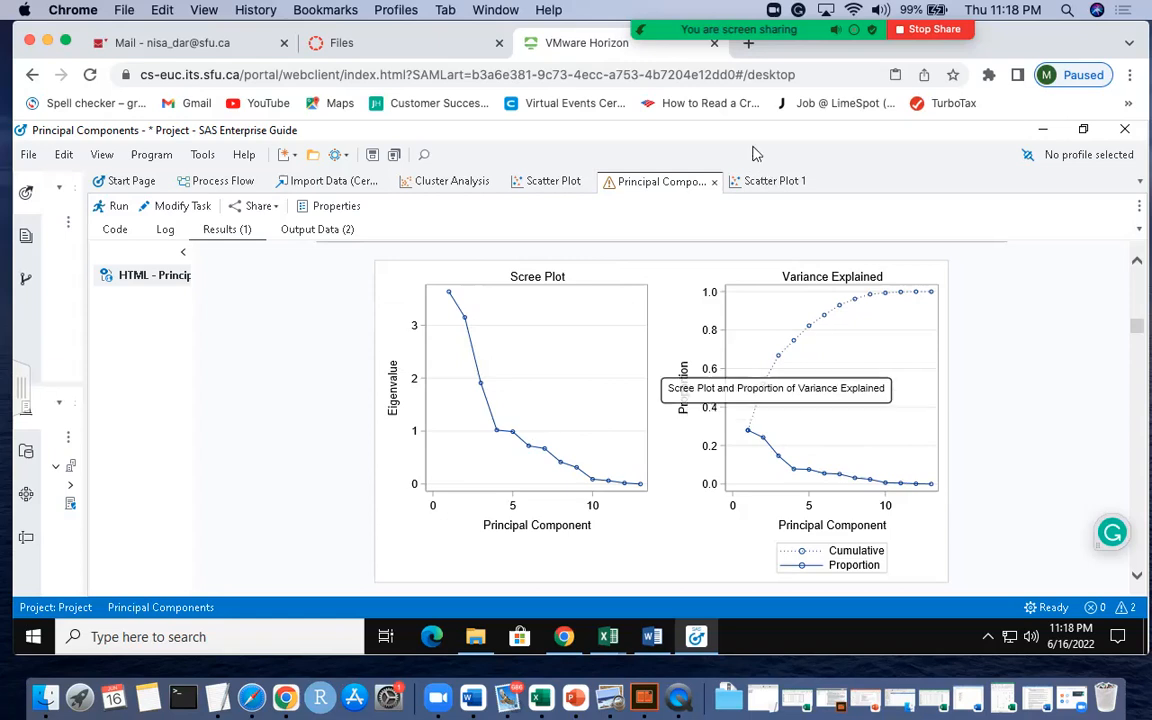
# Step: Review the plot type and column roles of the existing Scatter Plot 1 task, leaving them unmodified
pyautogui.click(763, 180)
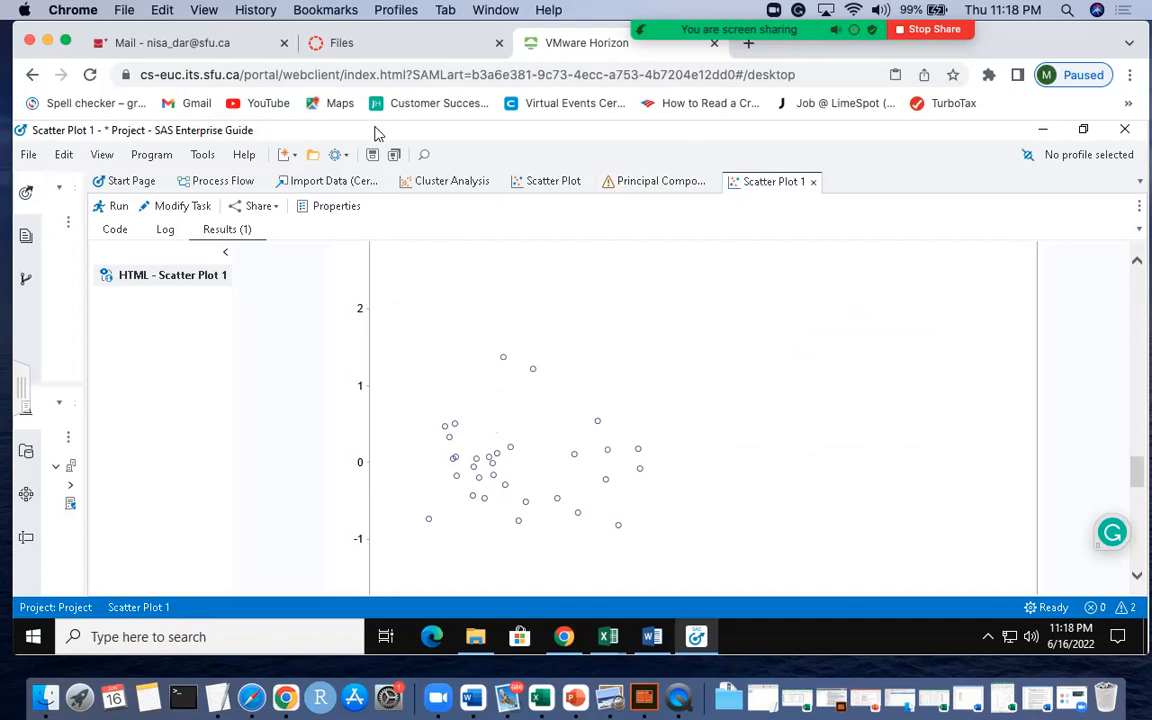
pyautogui.click(171, 204)
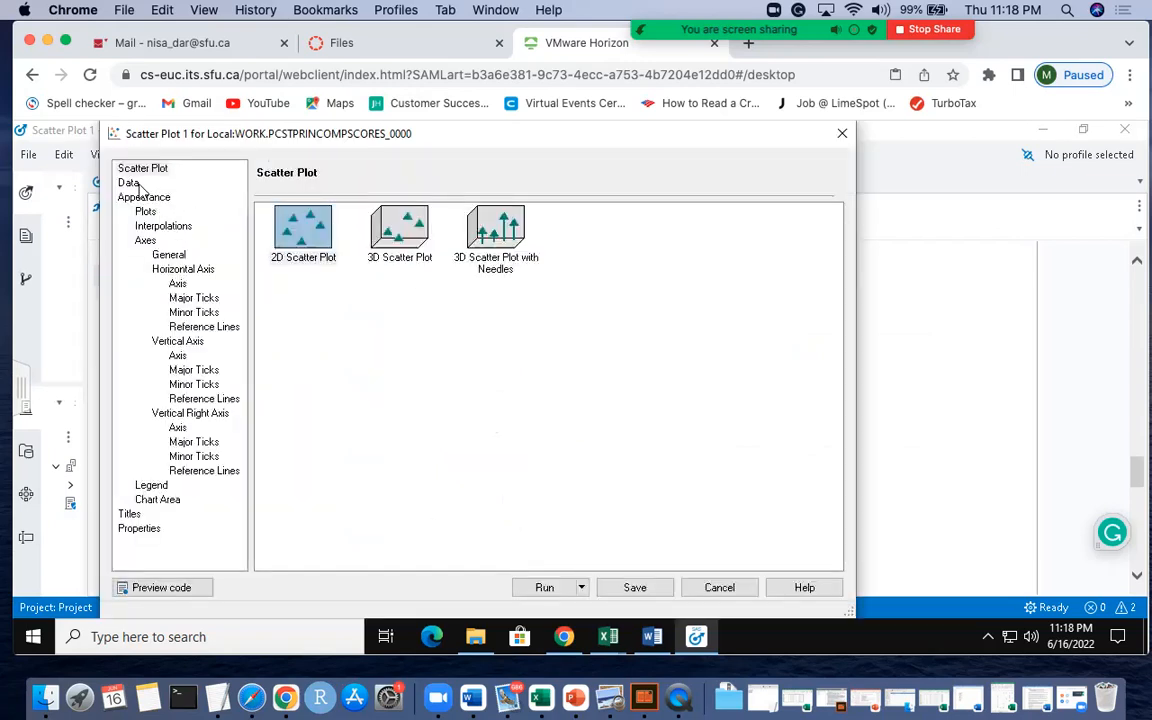
pyautogui.click(130, 183)
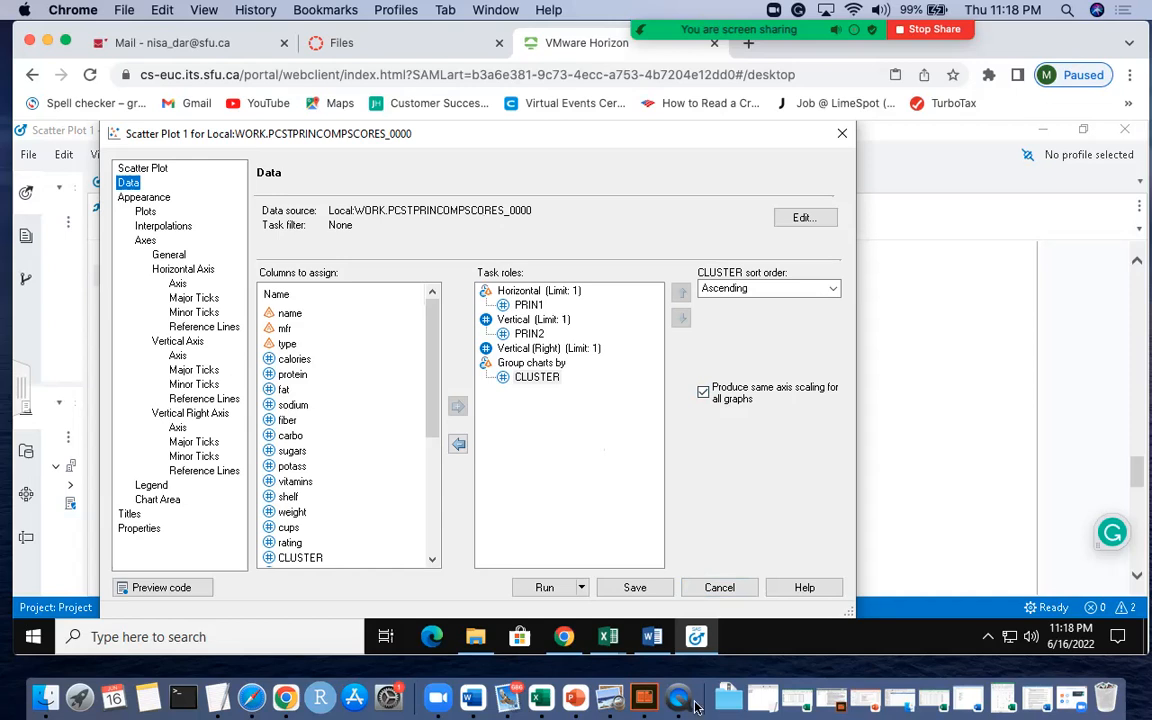
pyautogui.click(719, 588)
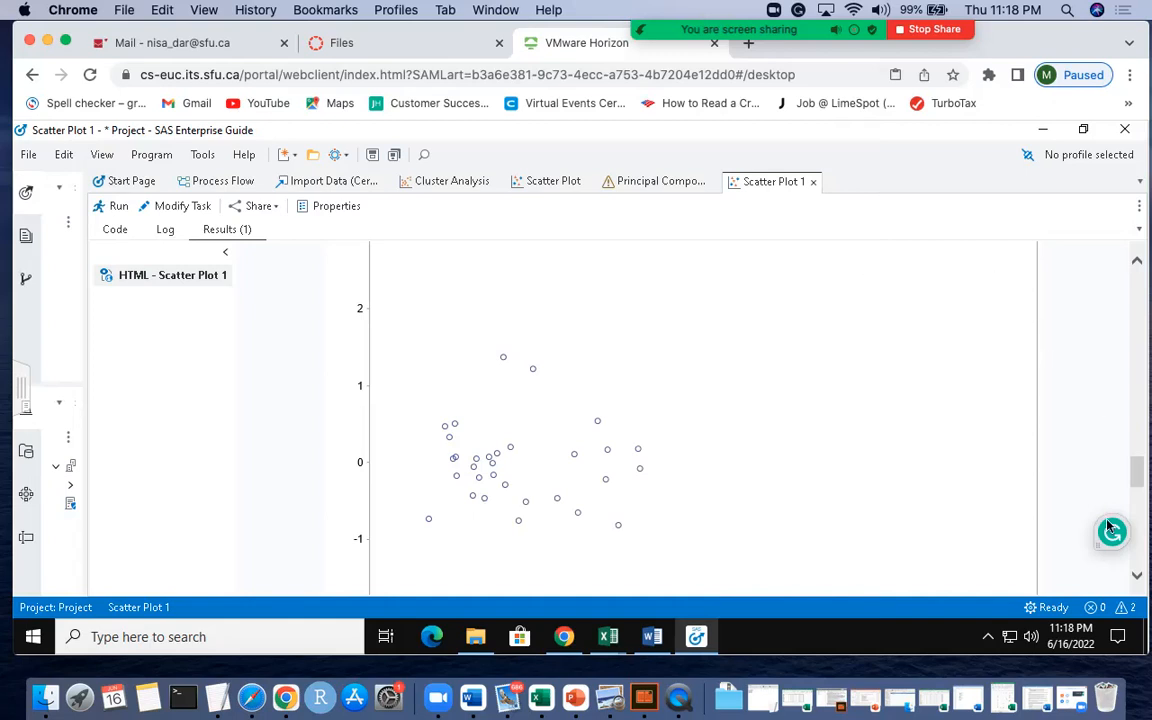
# Step: Examine the Scatter Plot 1 results of the first two principal components for the individual clusters, down to the end of the report
pyautogui.click(1136, 578)
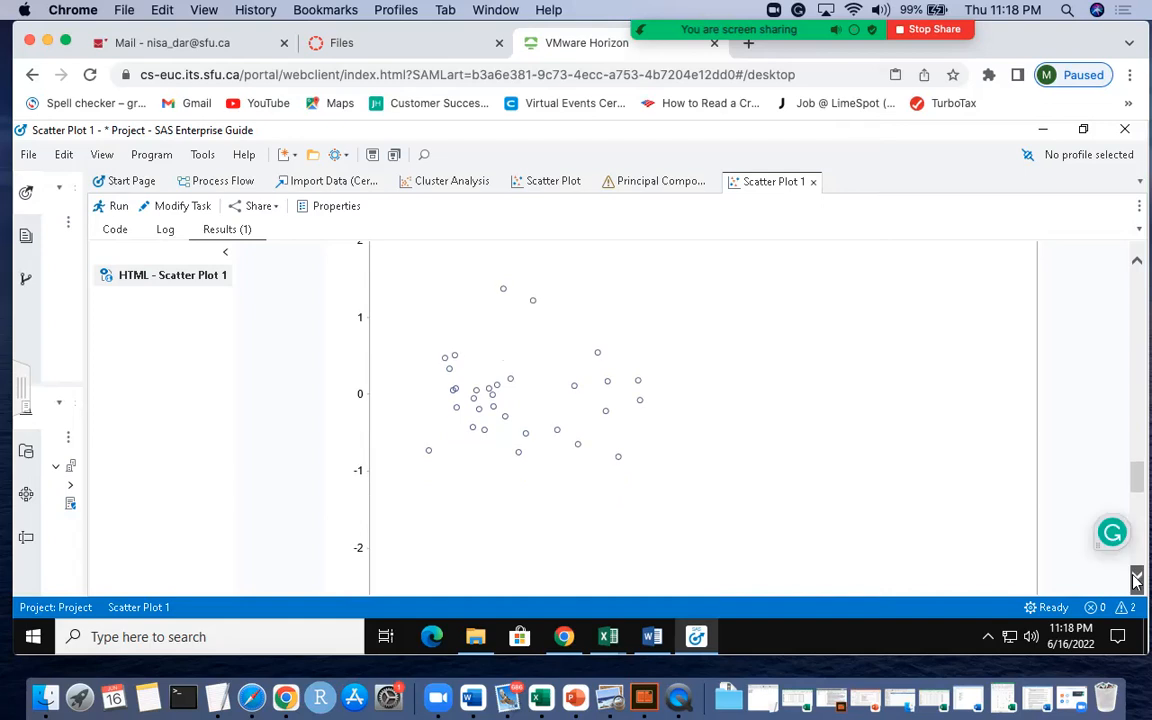
pyautogui.click(1136, 578)
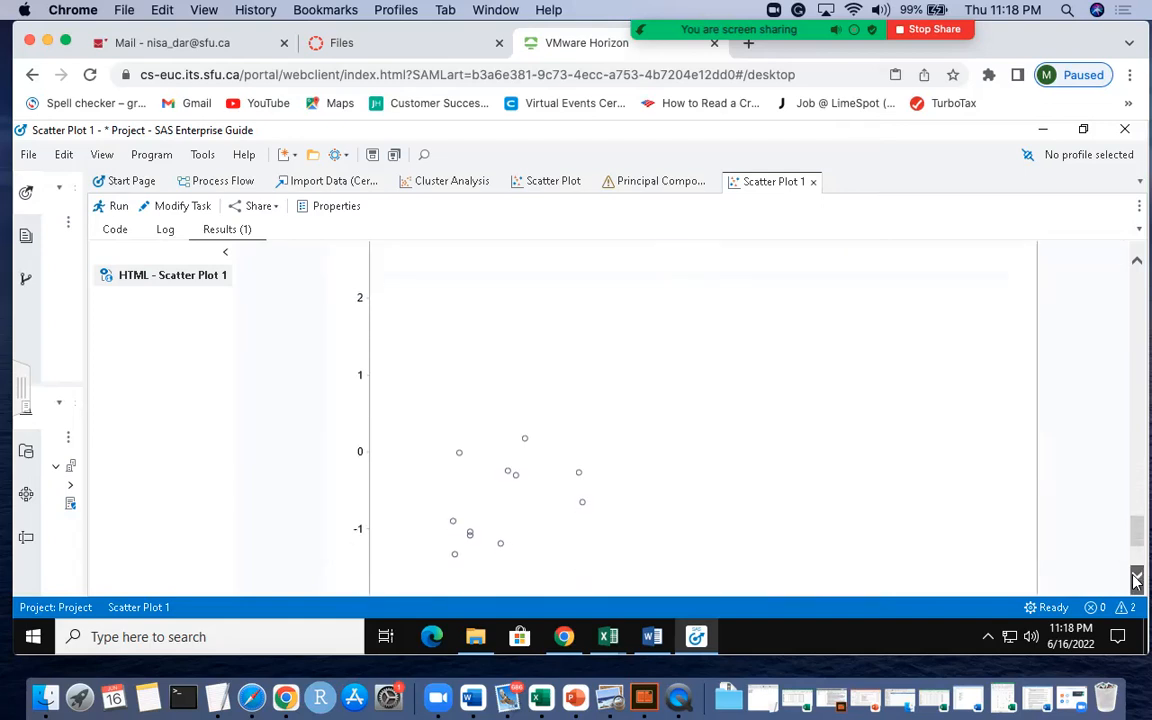
pyautogui.moveTo(1138, 558)
pyautogui.mouseDown()
pyautogui.moveTo(1139, 316)
pyautogui.moveTo(1138, 549)
pyautogui.mouseUp()
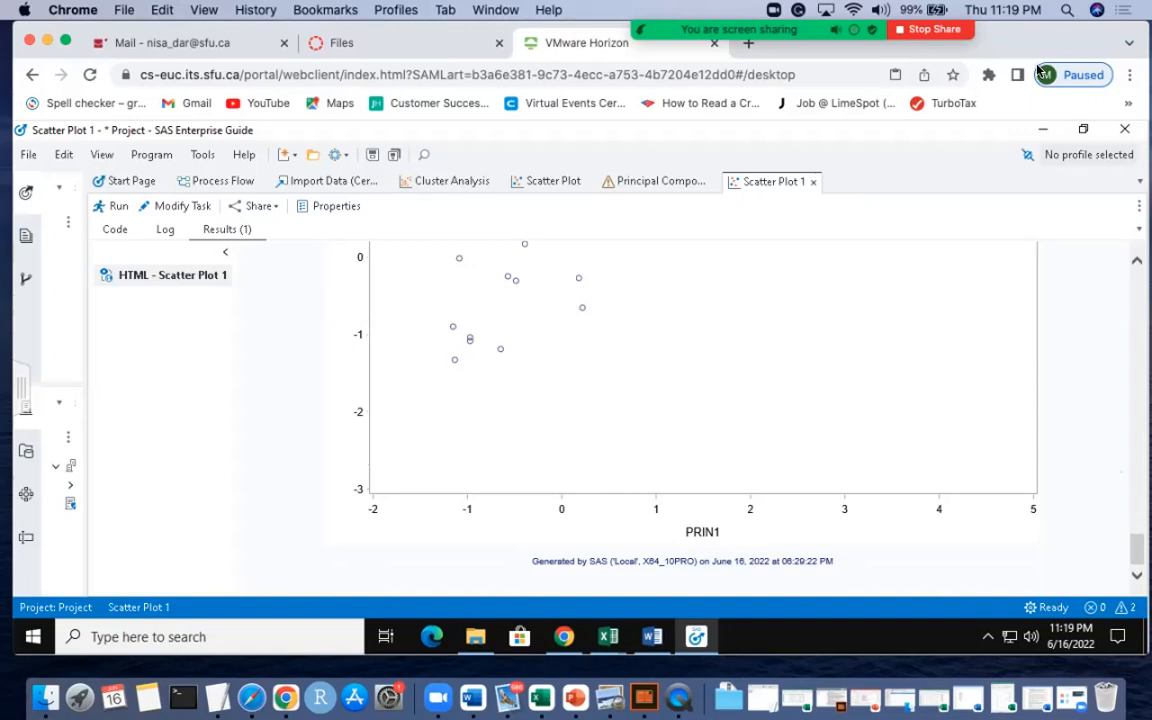
pyautogui.moveTo(733, 16)
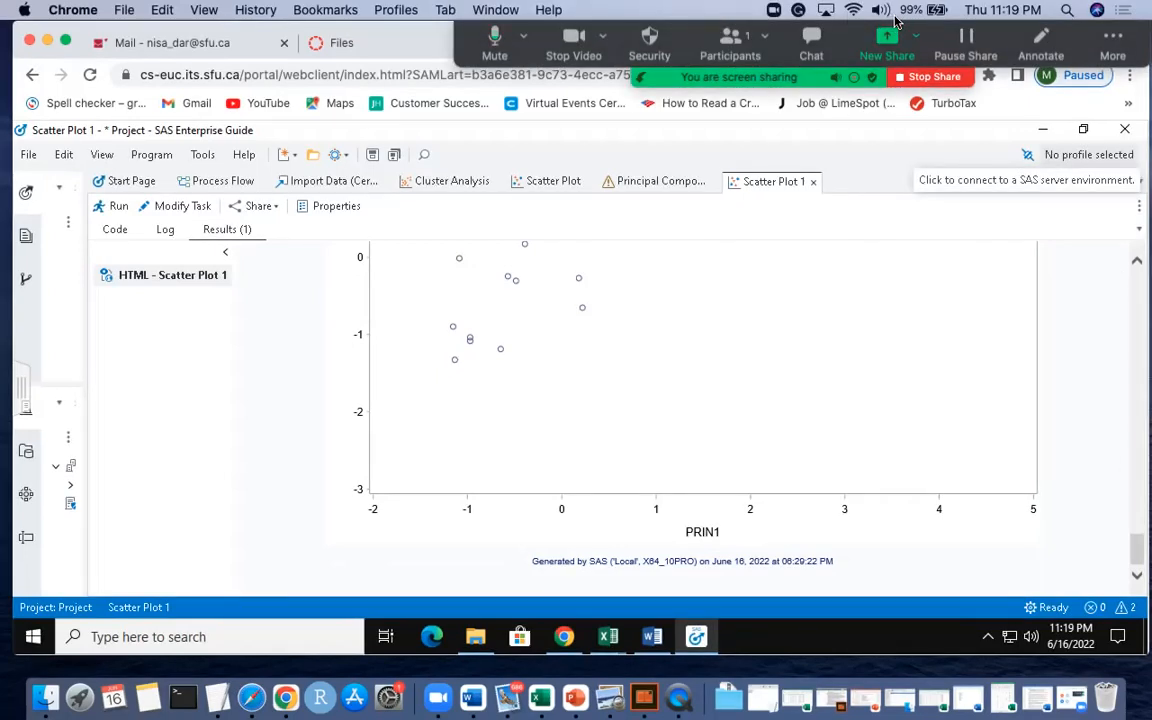
pyautogui.click(1113, 44)
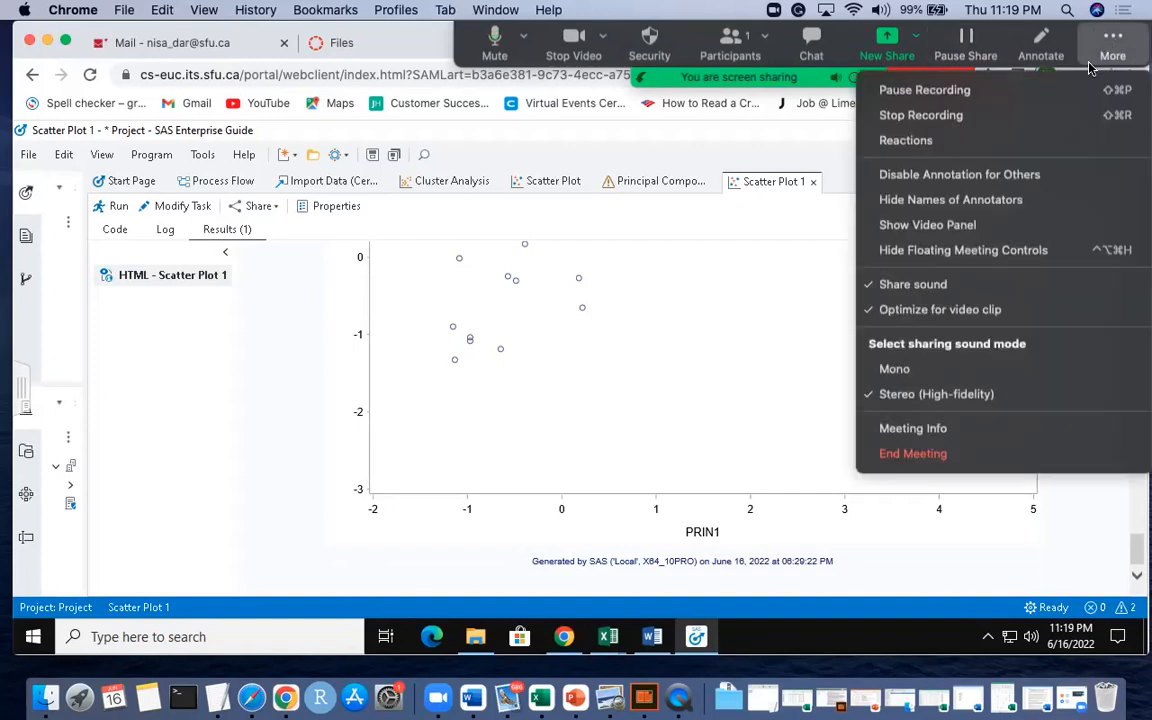